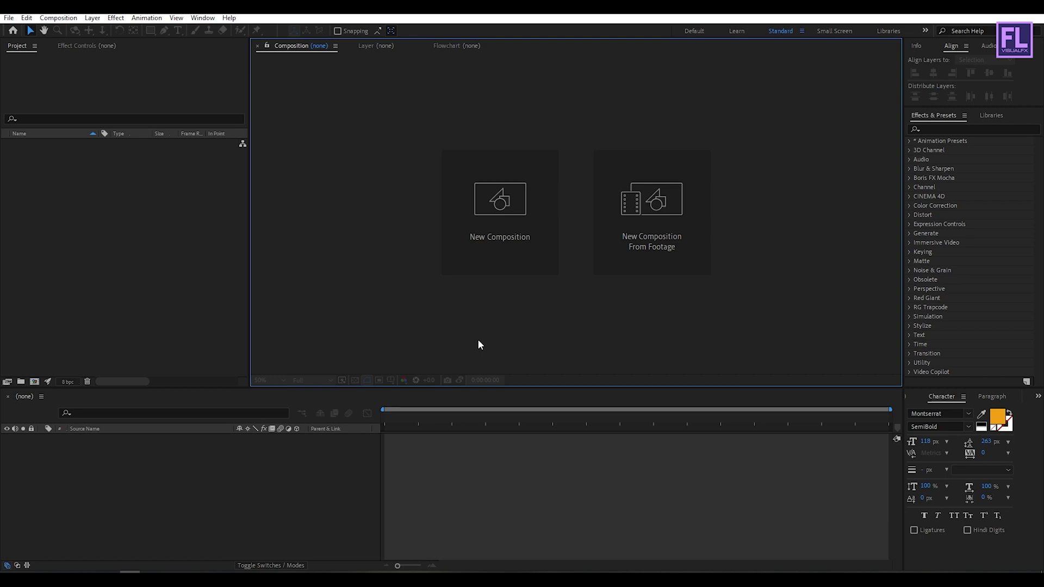
Create a 1920 x 1080 composition named Main at 29.97 fps with a duration of 10 seconds.
left_click(480, 201)
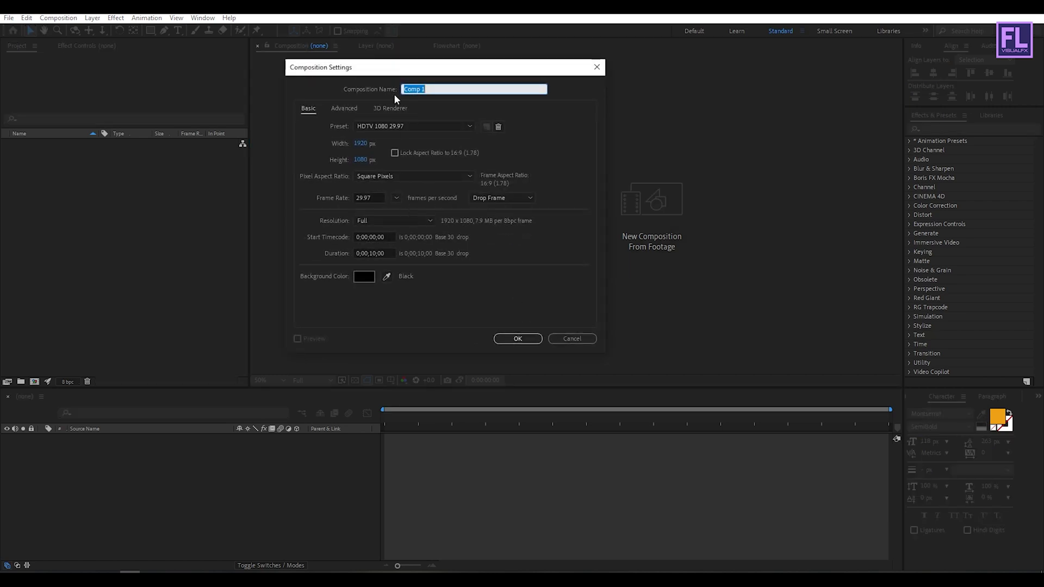
type("Main")
left_click(381, 253)
left_click(522, 338)
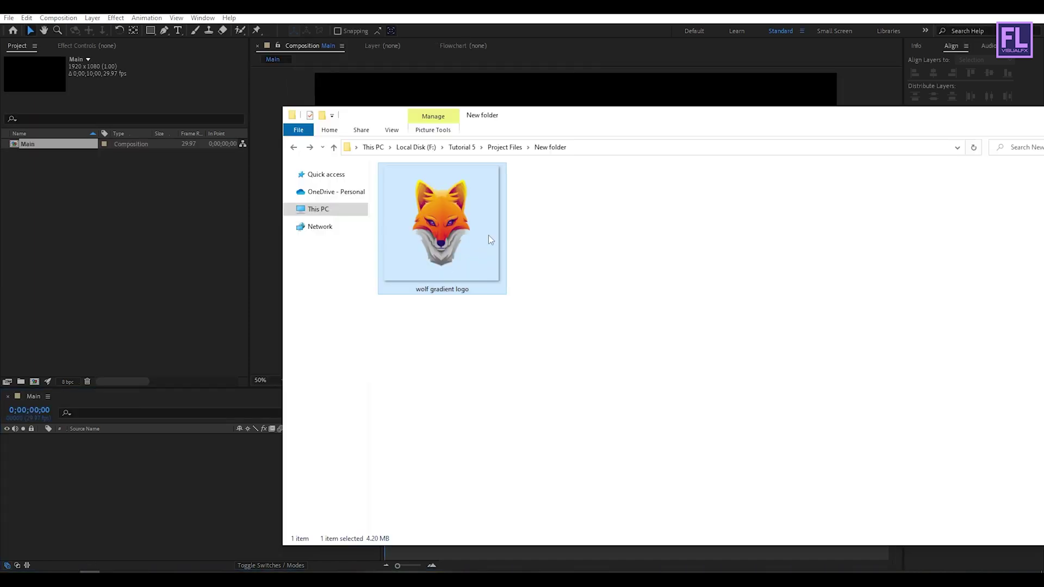
Import wolf gradient logo.png into the Main composition and scale it down to fit inside the frame.
left_click_drag(455, 237, 113, 223)
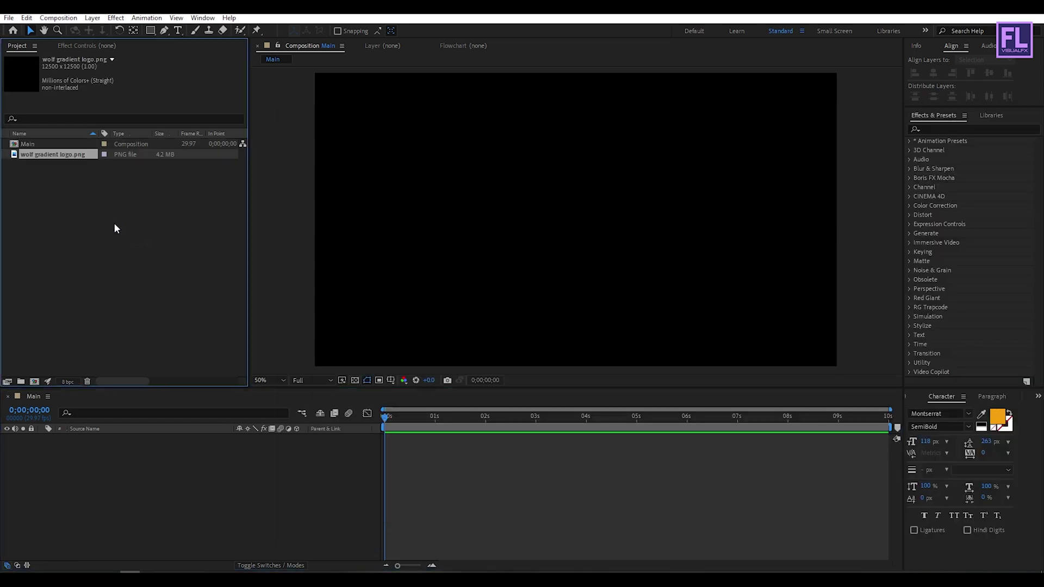
left_click_drag(59, 157, 114, 451)
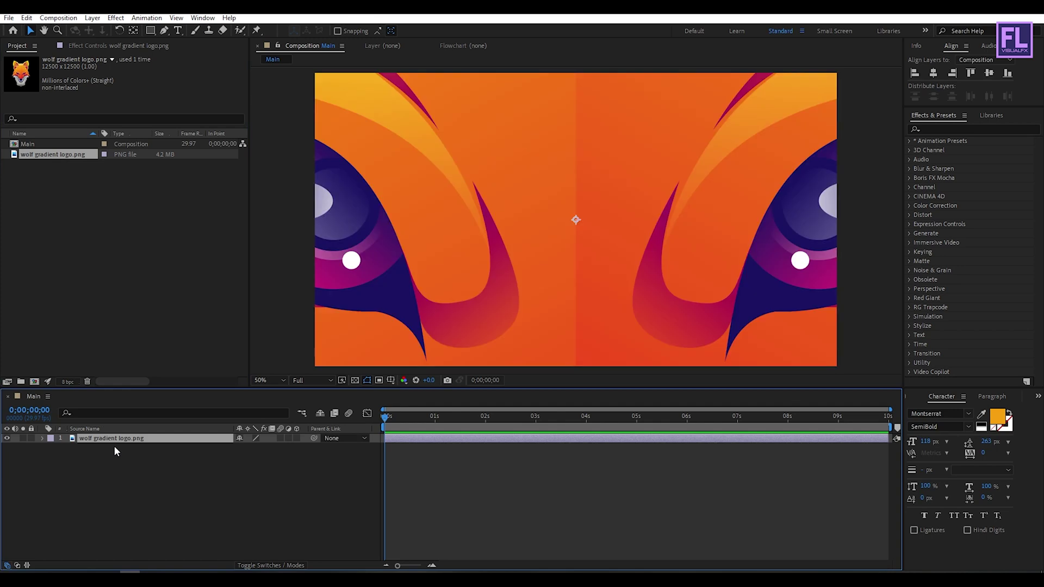
scroll(590, 249, "down", 6)
left_click(643, 227)
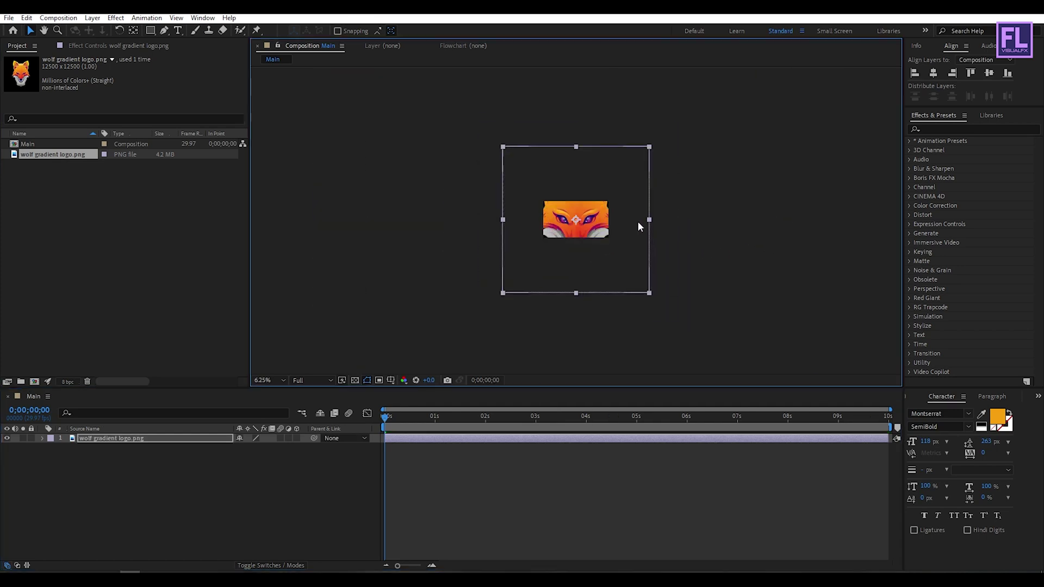
scroll(643, 221, "up", 6)
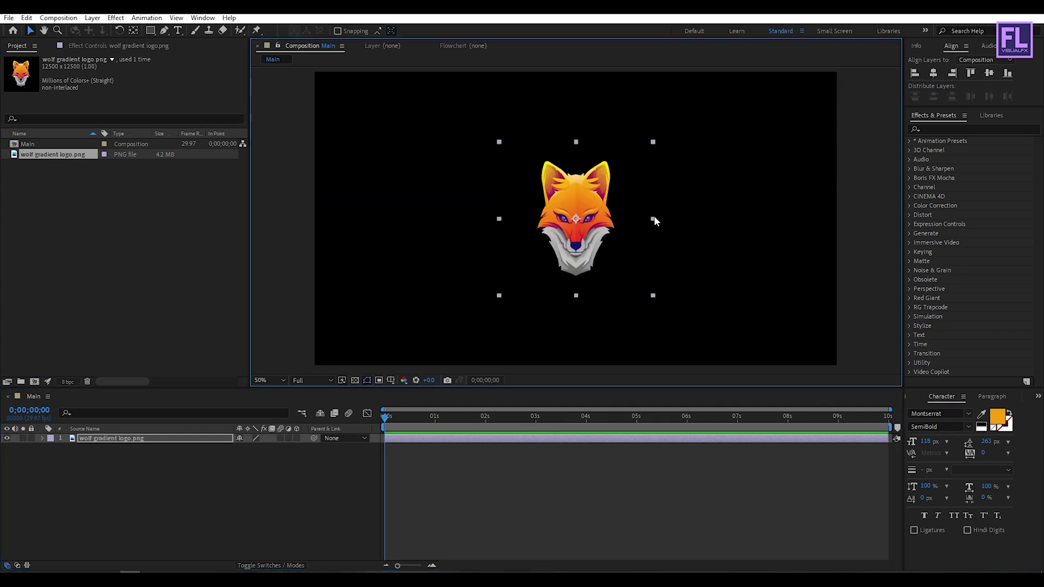
left_click(134, 470)
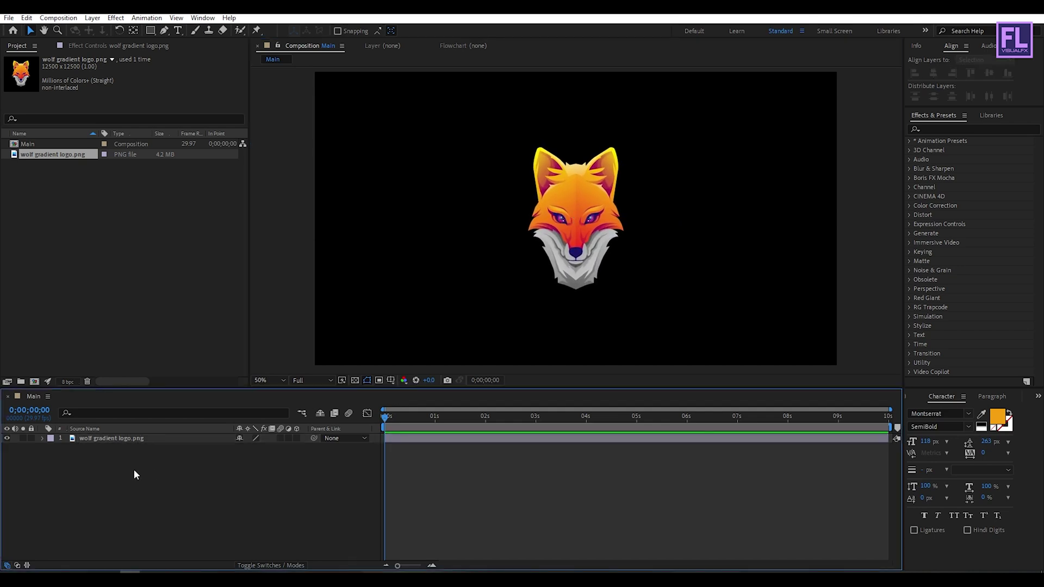
Pre-compose the wolf gradient logo layer as Logo, moving all attributes into the new composition.
left_click(112, 438)
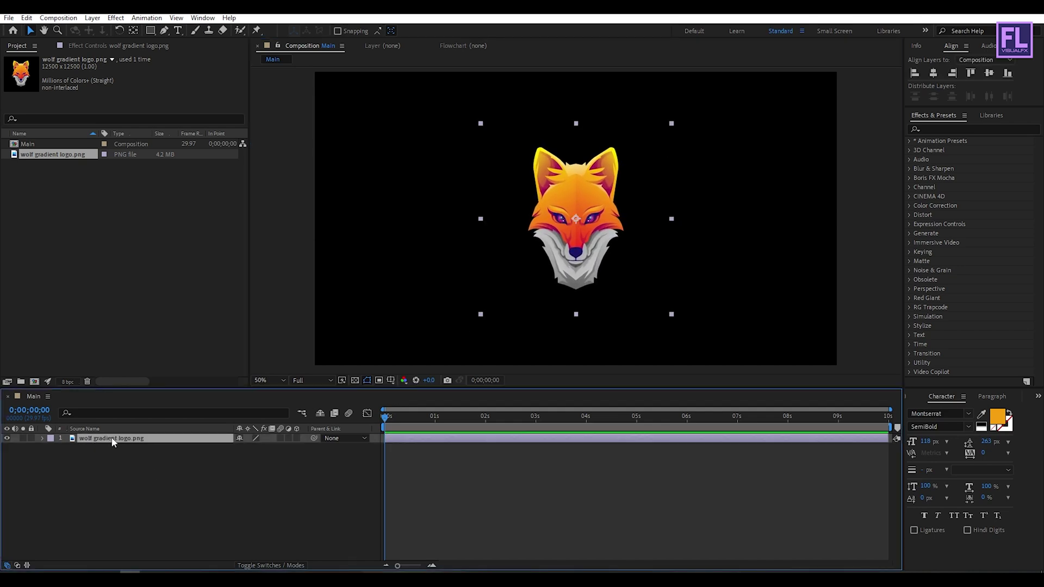
right_click(112, 440)
left_click(157, 375)
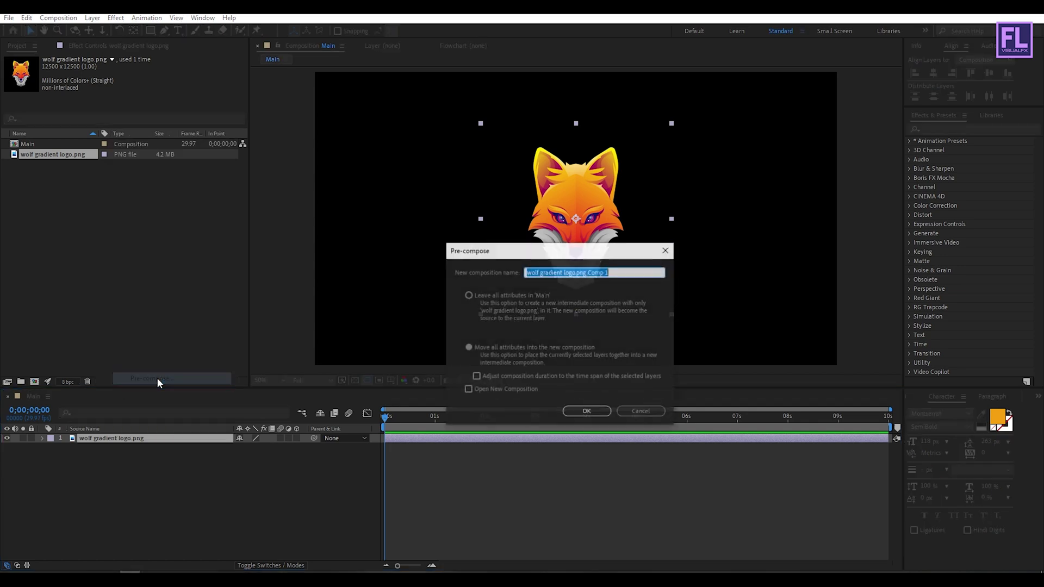
left_click(484, 347)
left_click(610, 239)
type("Logo")
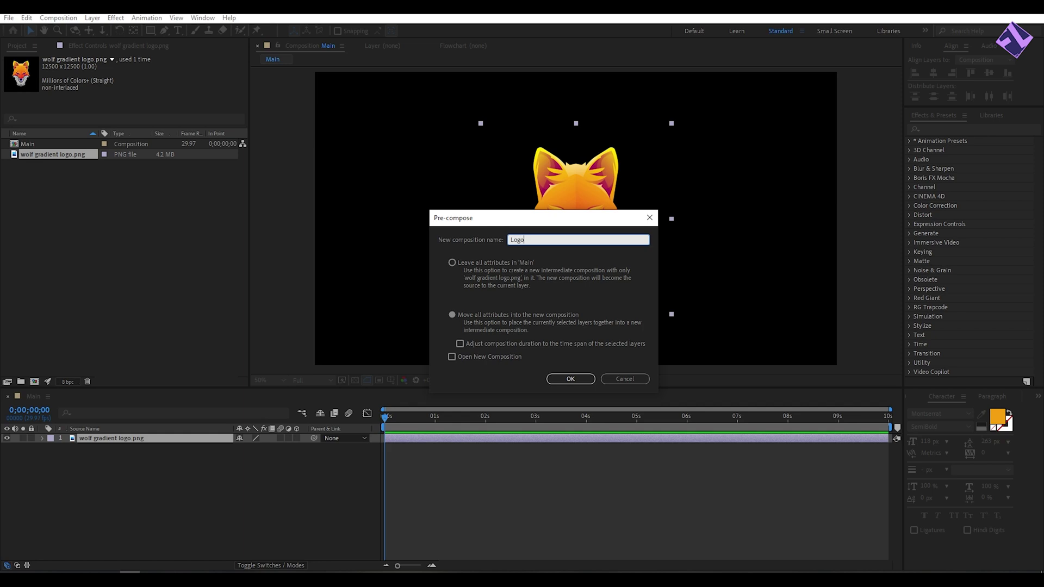
left_click(577, 380)
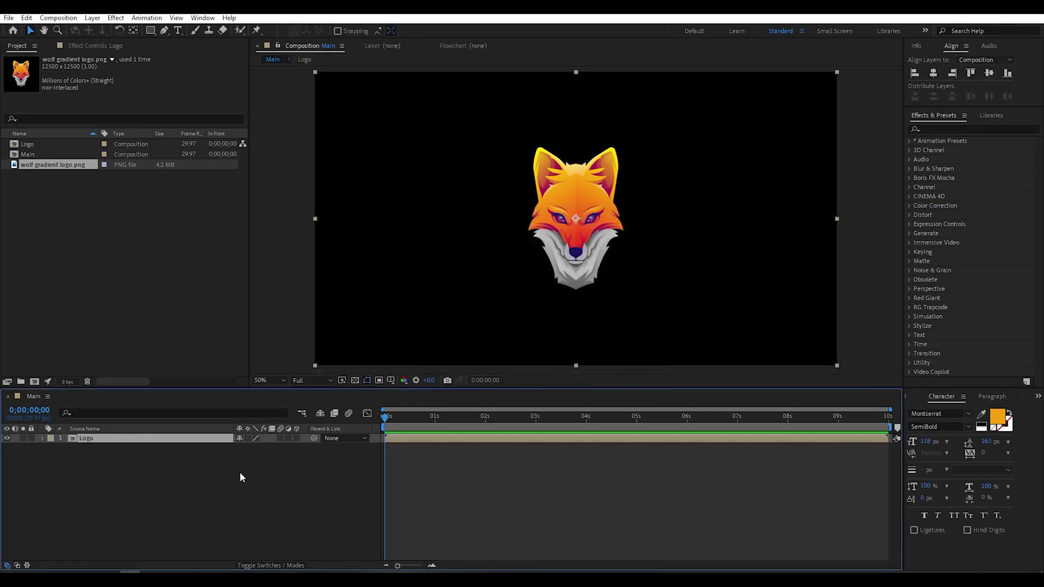
Find the Vegas effect and apply it to the Logo layer.
left_click(956, 129)
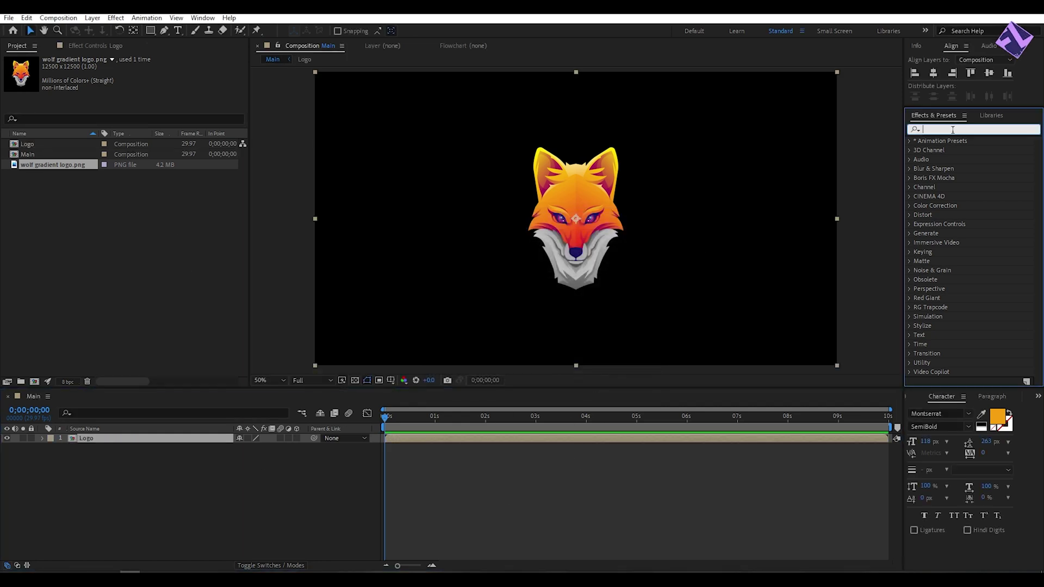
type("vegas")
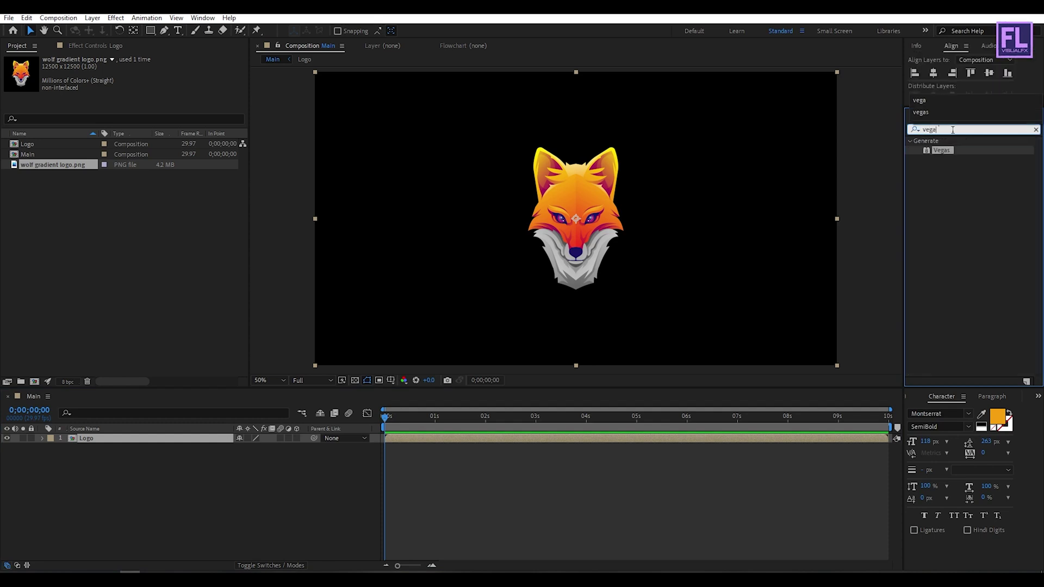
left_click(963, 210)
left_click(944, 151)
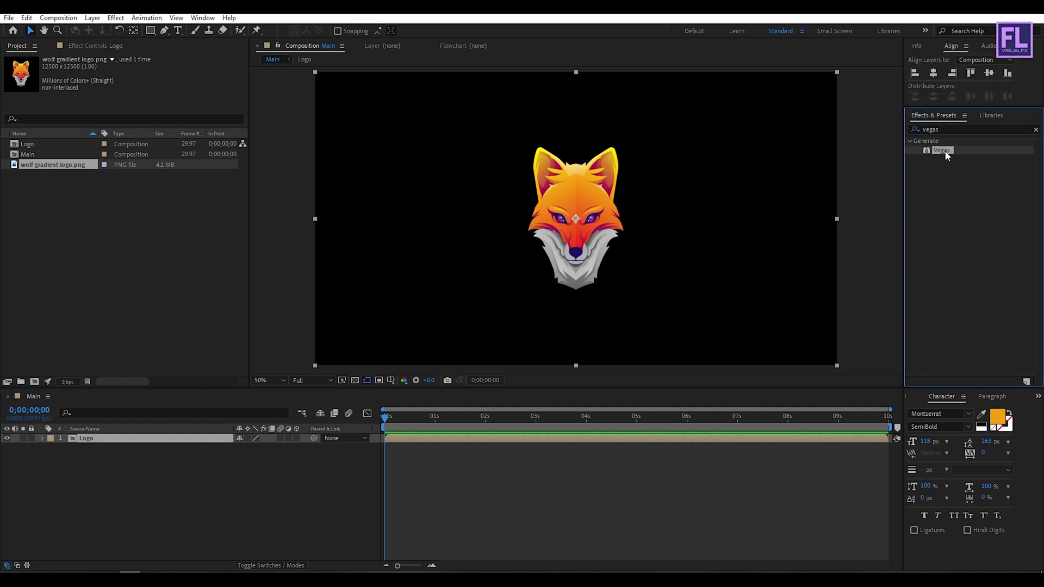
mouse_move(944, 151)
left_mouse_down()
mouse_move(106, 422)
mouse_move(105, 439)
left_mouse_up()
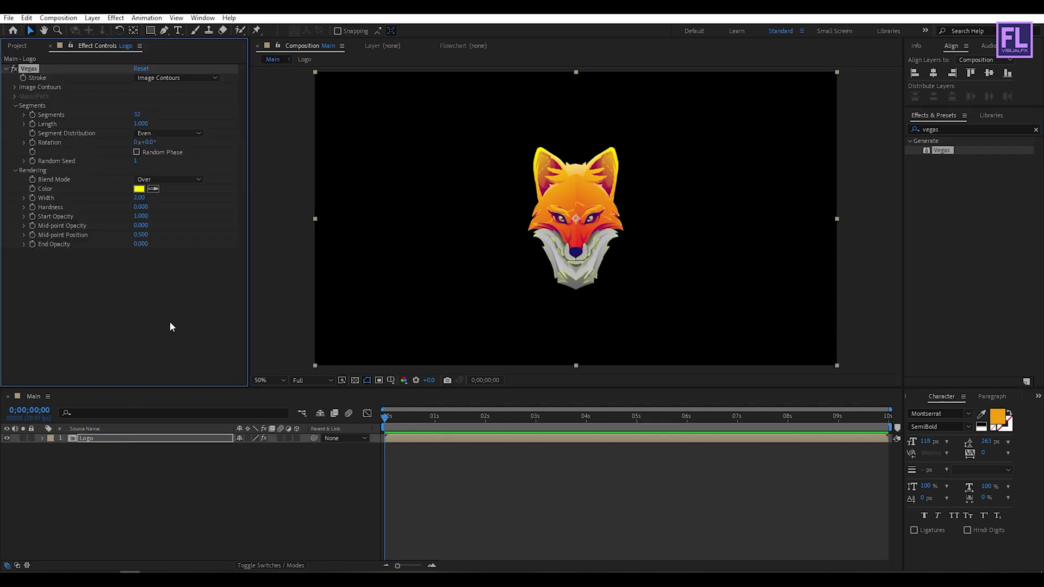
Set the Vegas effect's segments to 1 and its blend mode to Transparent.
left_click_drag(137, 115, 108, 118)
left_click(169, 178)
left_click(173, 190)
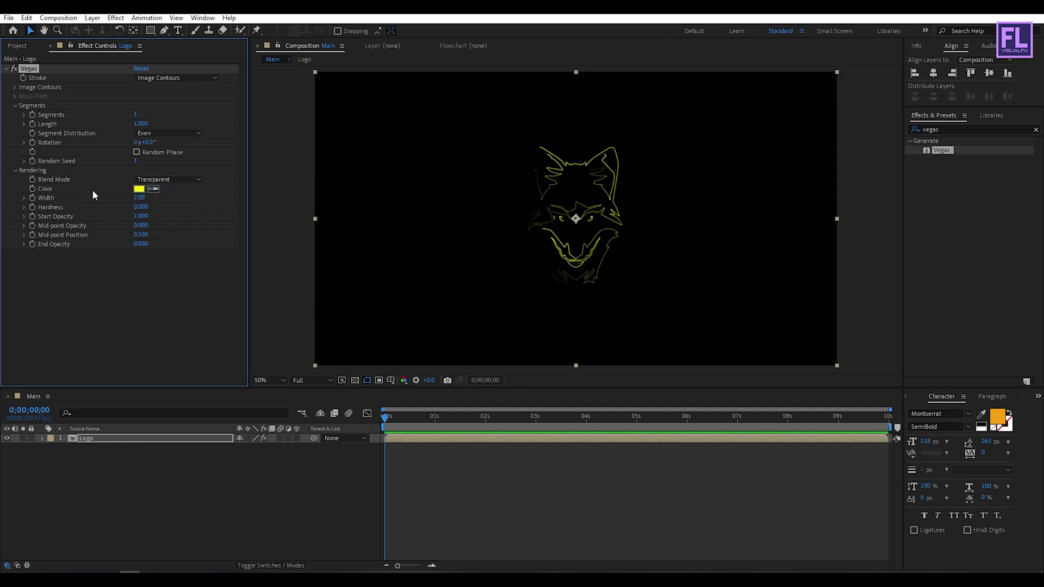
Set the Vegas stroke color to white (FFFFFF) and the mid-point opacity to -0.300.
left_click(139, 189)
type("FFFFFF")
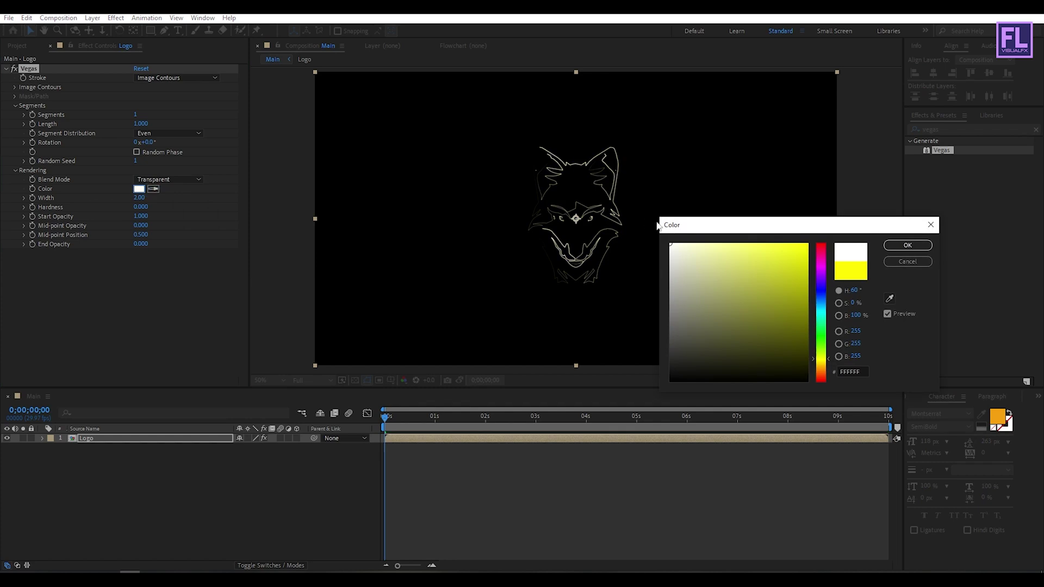
left_click_drag(674, 224, 521, 206)
left_click_drag(604, 208, 812, 234)
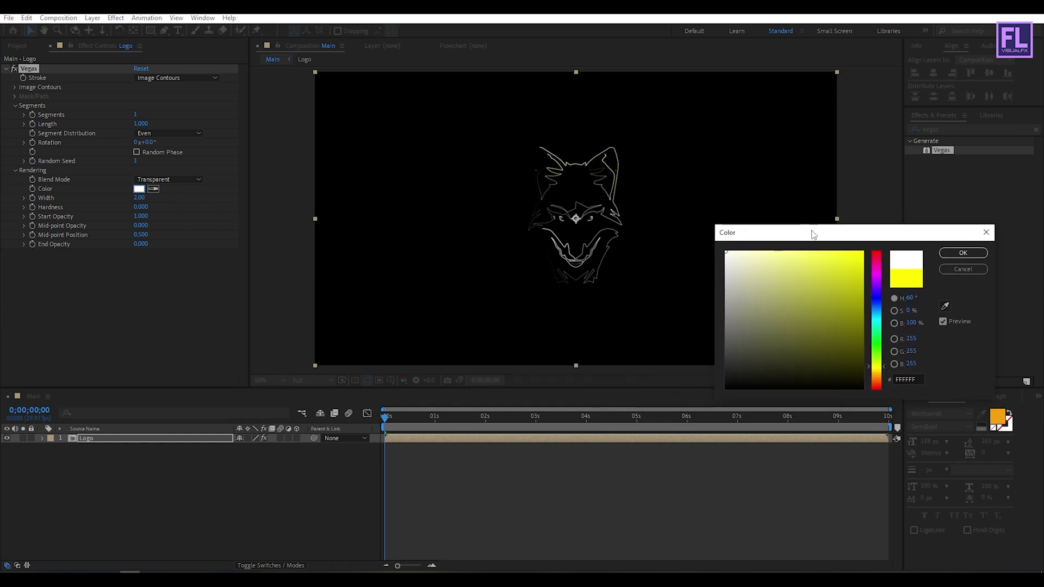
left_click(962, 254)
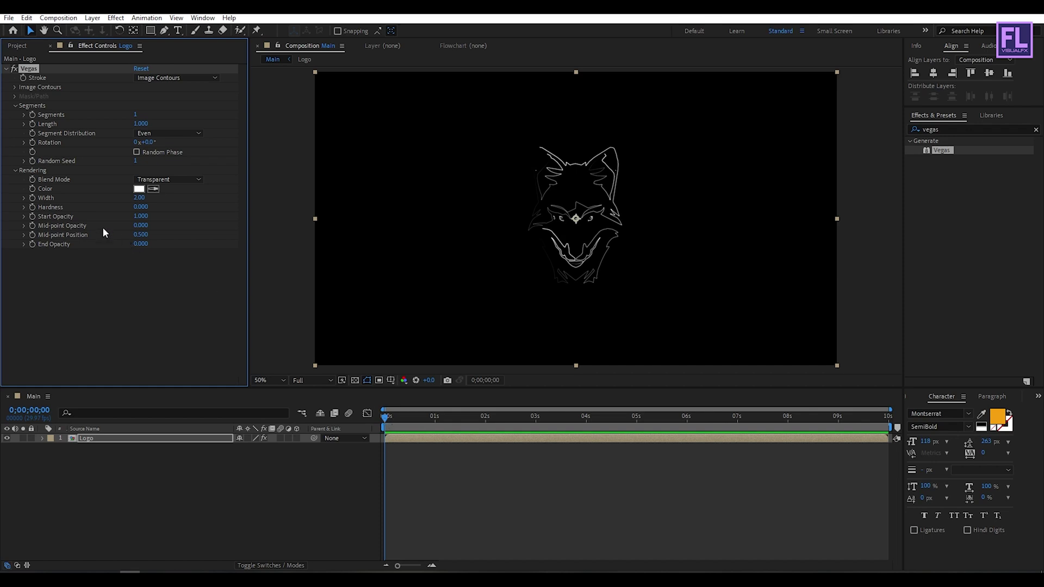
left_click_drag(138, 229, 123, 228)
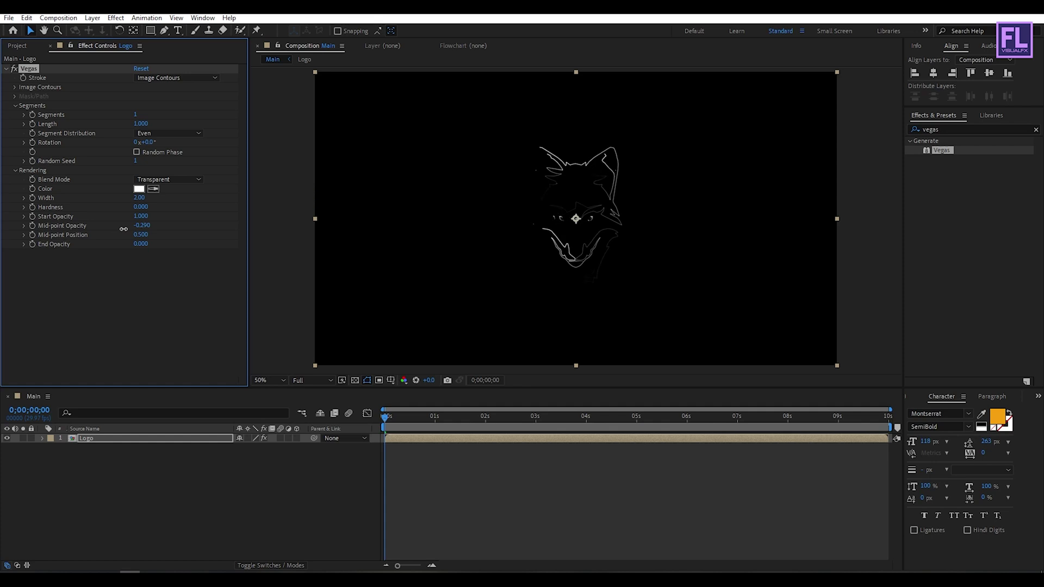
Keyframe the Vegas length from 0 at the composition start to 1 at 2 seconds.
left_click_drag(483, 416, 351, 413)
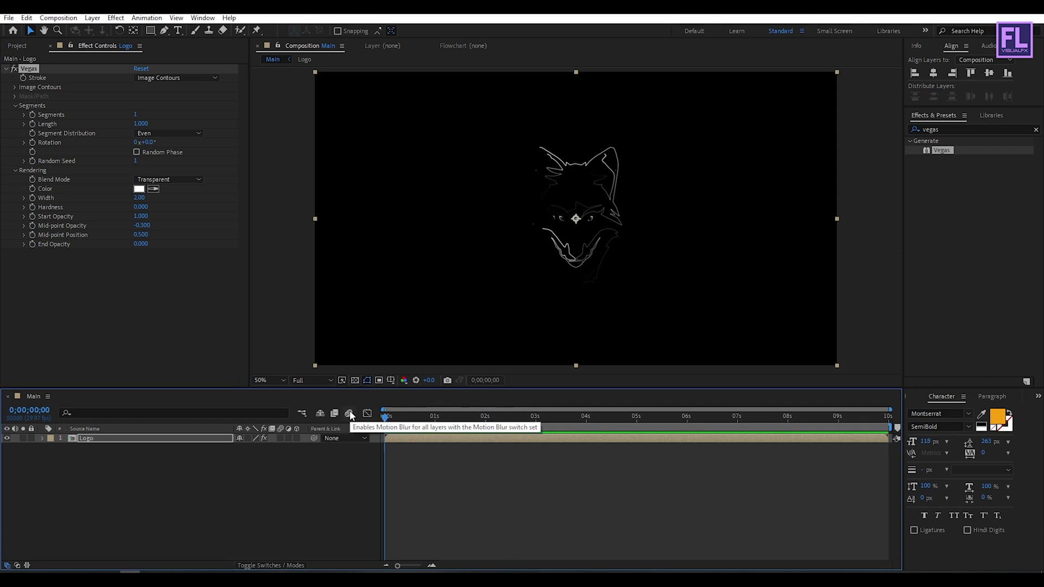
left_click(30, 123)
left_click(137, 124)
type("0")
key("Return")
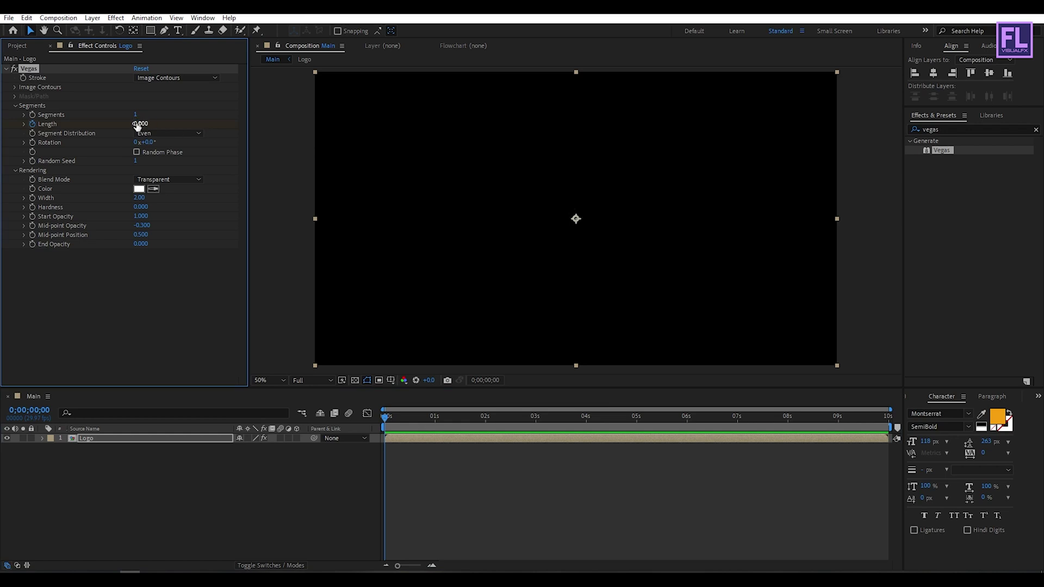
left_click(483, 416)
left_click_drag(482, 412, 487, 413)
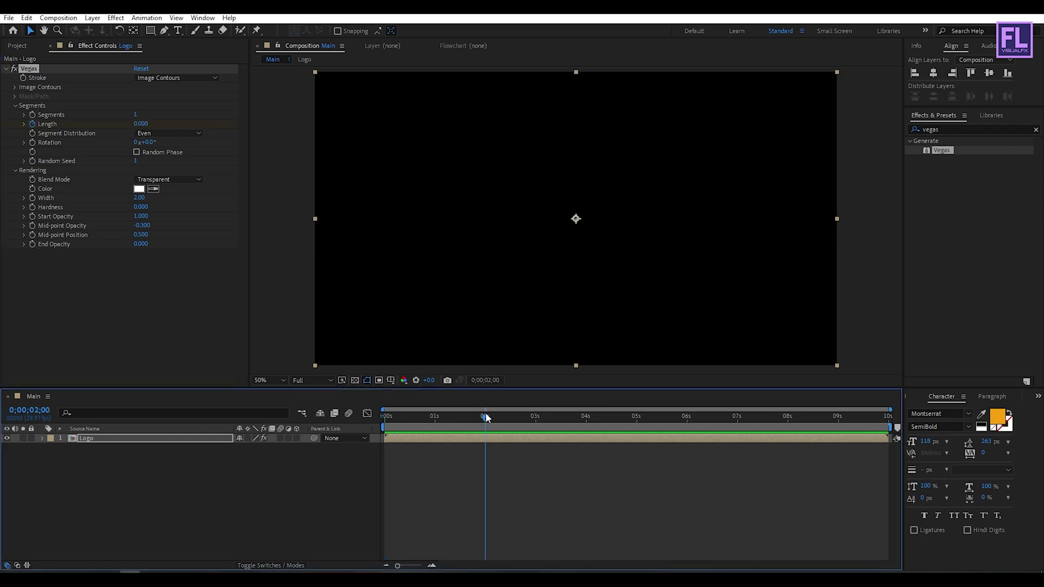
left_click_drag(140, 124, 176, 123)
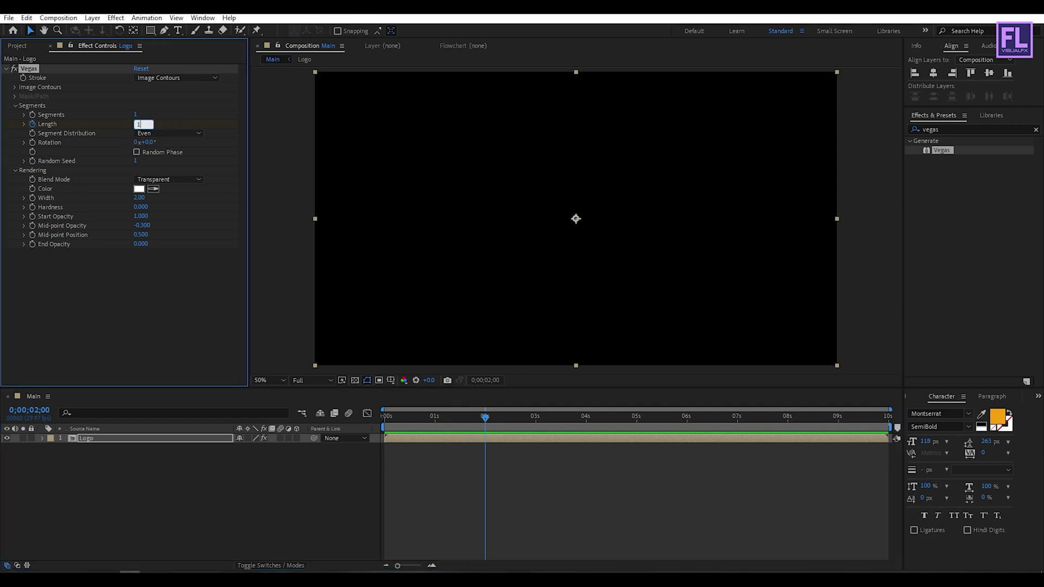
Keyframe the Vegas rotation from 0 at the composition start to -8 revolutions at 5 seconds.
left_click_drag(486, 418, 363, 427)
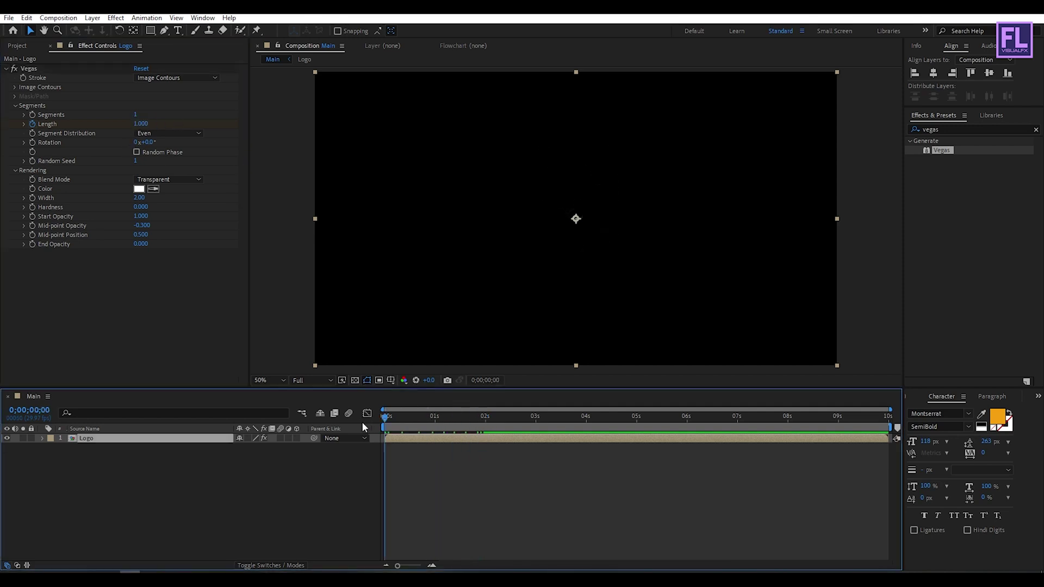
left_click(34, 140)
mouse_move(439, 417)
left_mouse_down()
mouse_move(625, 417)
mouse_move(639, 426)
left_mouse_up()
left_click(137, 143)
type("-8")
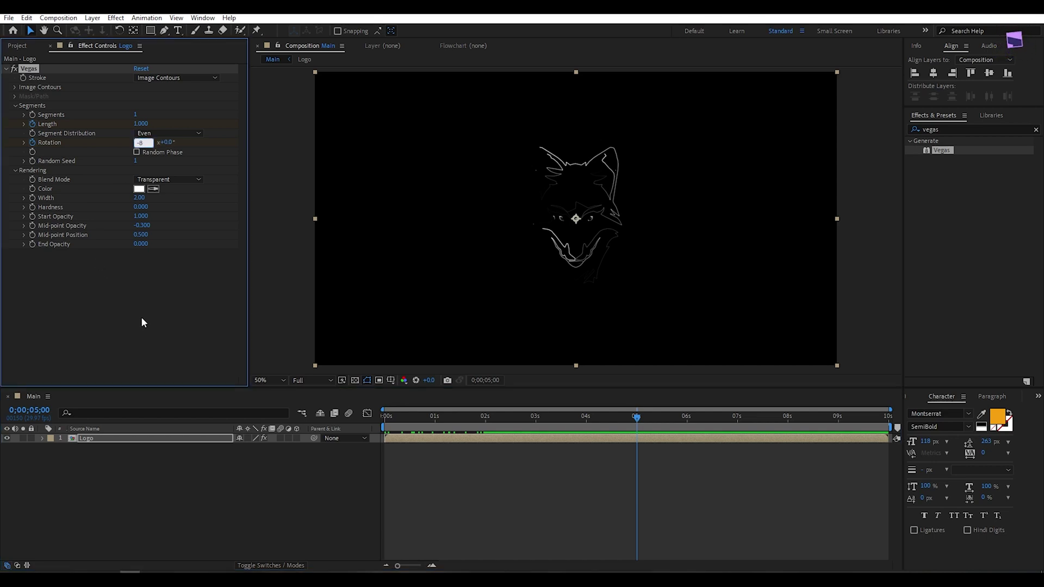
key("Return")
Keyframe the Logo layer's opacity from 100% at 4 seconds to 0% at 5 seconds.
mouse_move(591, 417)
left_mouse_down()
mouse_move(532, 416)
mouse_move(603, 416)
mouse_move(385, 415)
mouse_move(587, 417)
left_mouse_up()
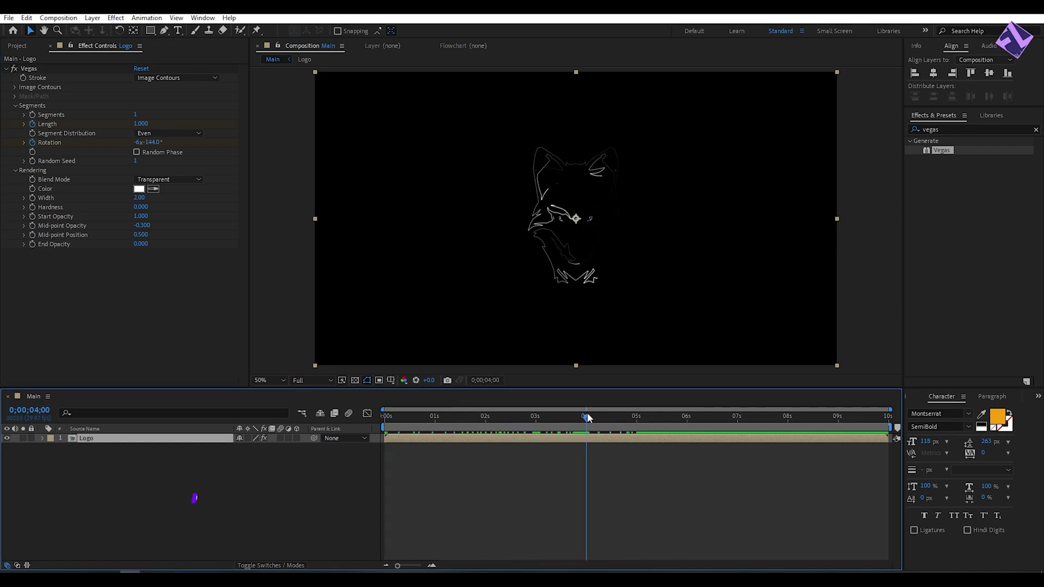
key("t")
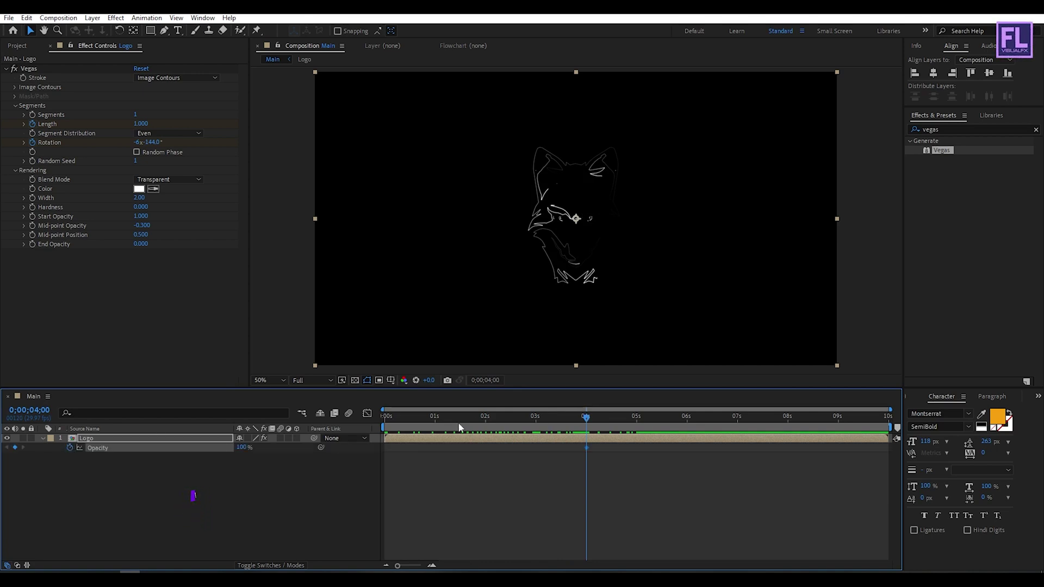
left_click_drag(589, 417, 641, 421)
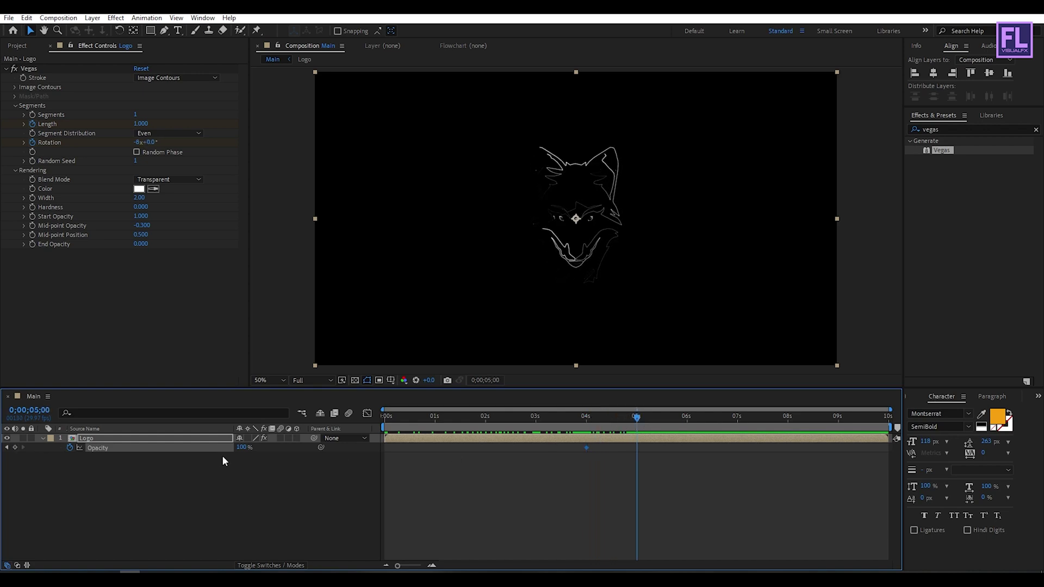
left_click_drag(241, 448, 97, 454)
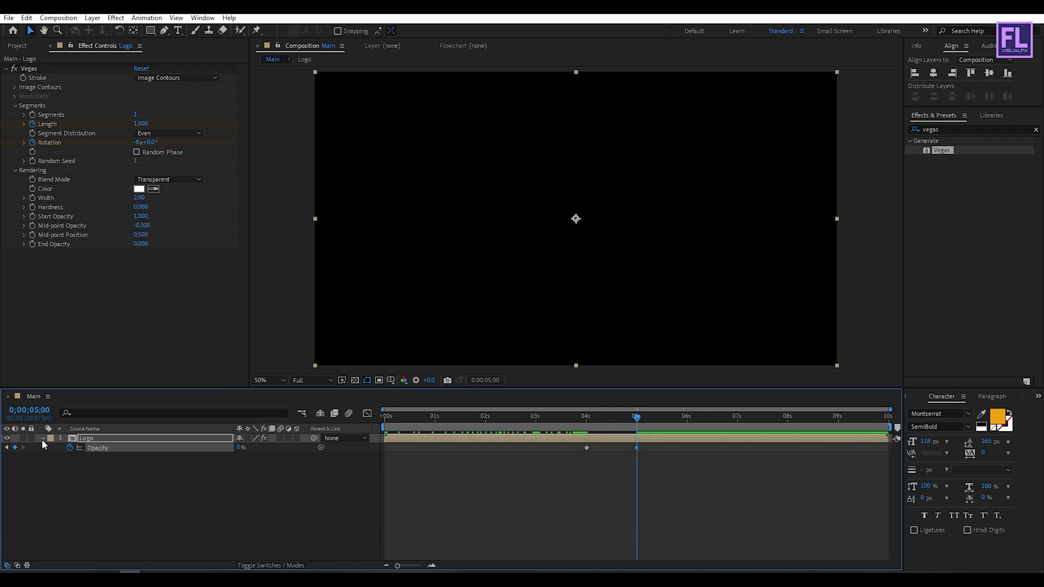
Reveal all keyframes on the Logo layer, apply Easy Ease to them and collapse the layer.
left_click(42, 438)
left_click(84, 441)
key("u")
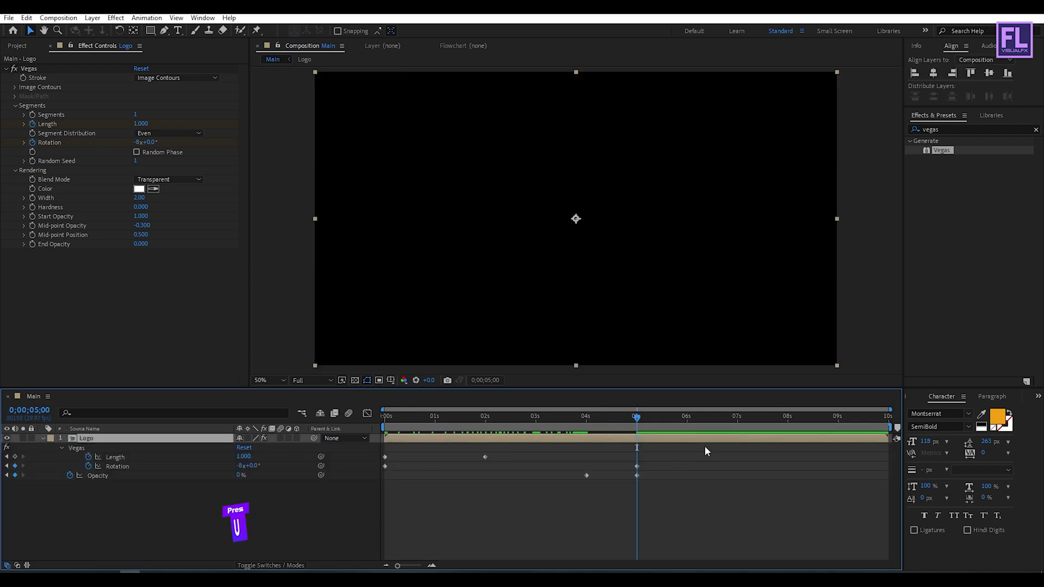
left_click_drag(703, 444, 343, 493)
key("F9")
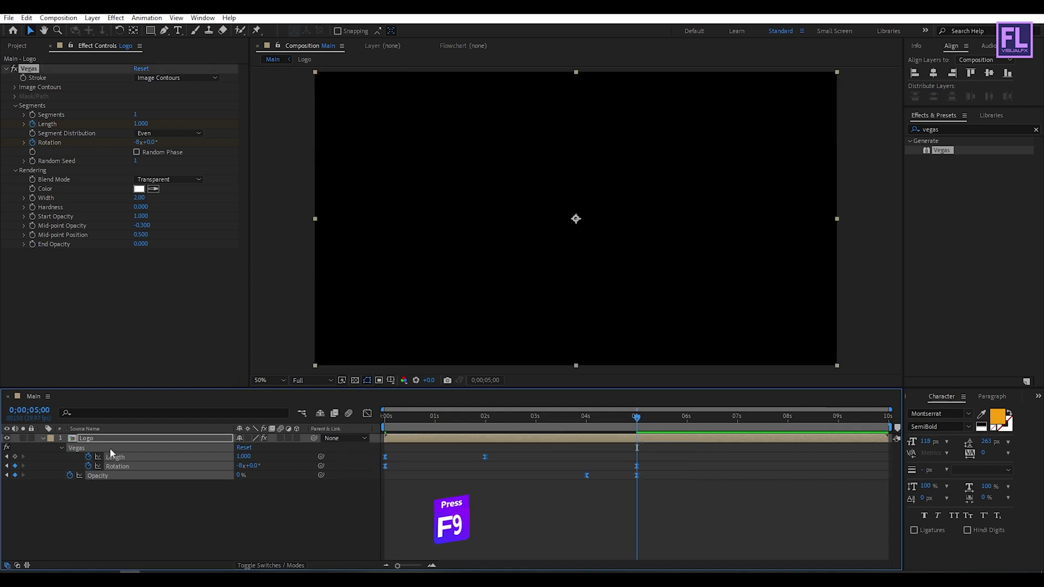
left_click(42, 438)
left_click(205, 483)
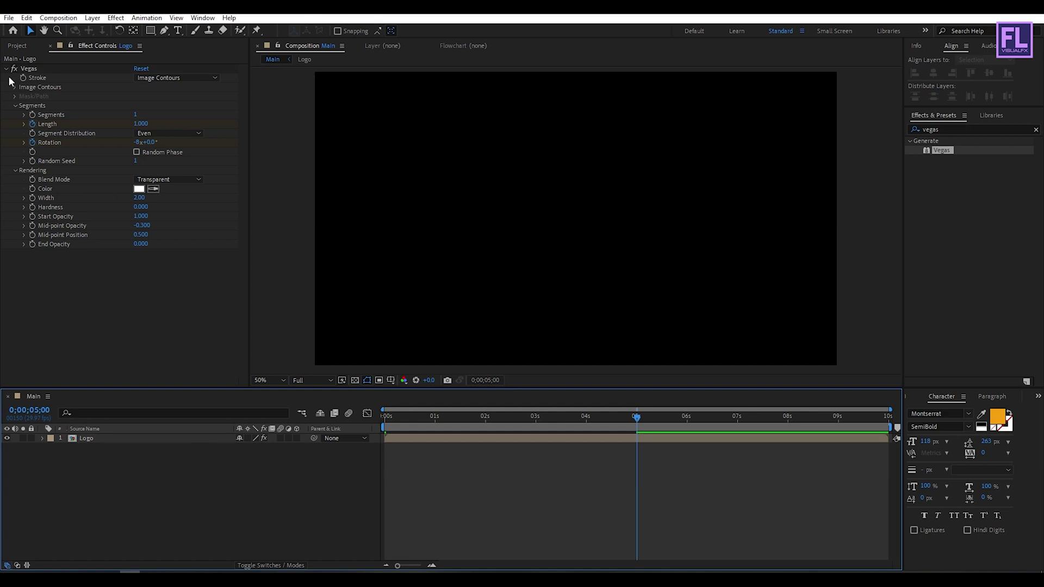
Create a new 1920 x 1080, 10-second composition named Particles.
left_click(18, 46)
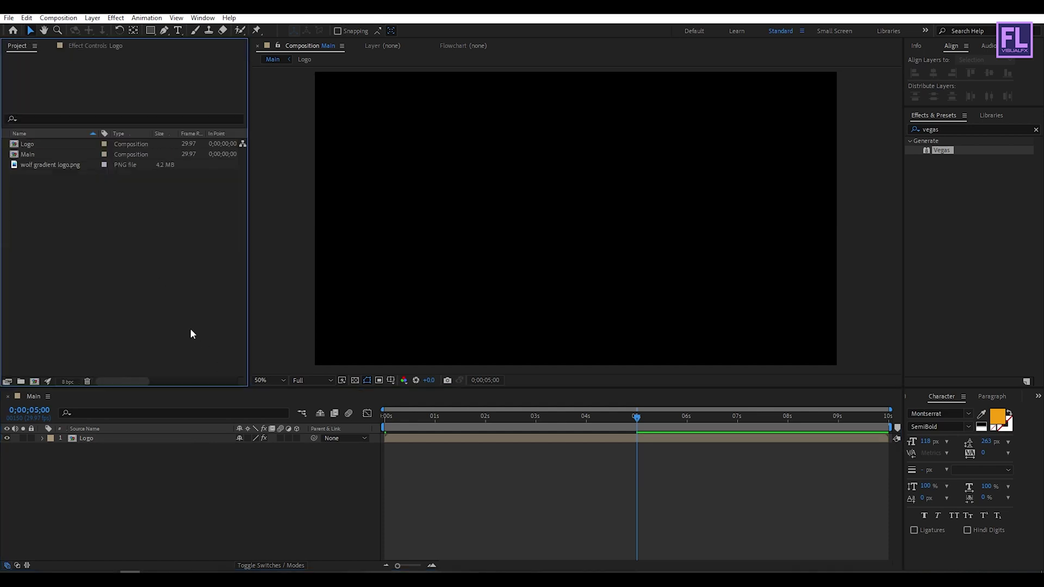
left_click(35, 381)
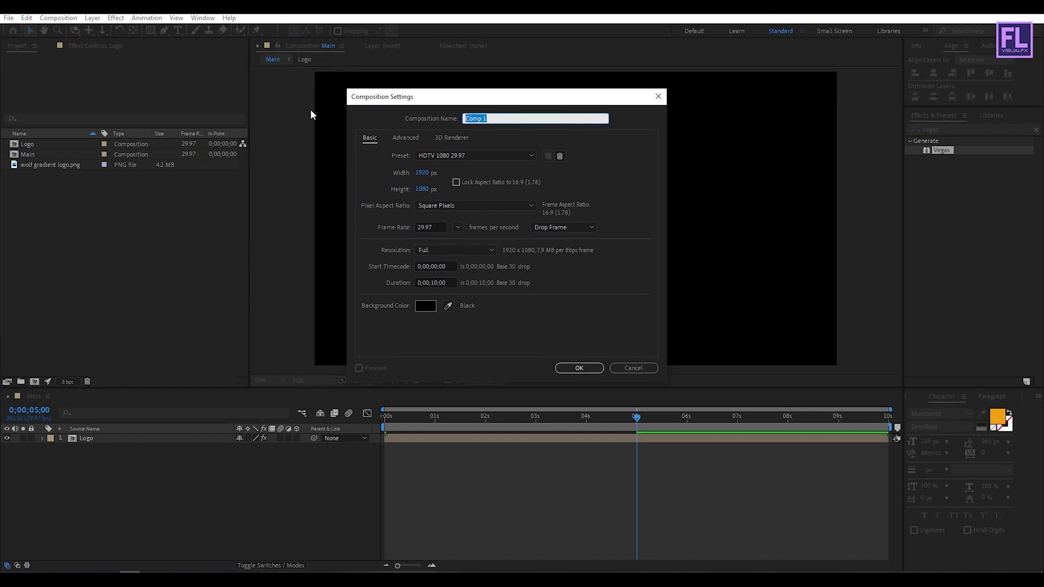
type("Pa")
type("rtiv")
left_click(577, 368)
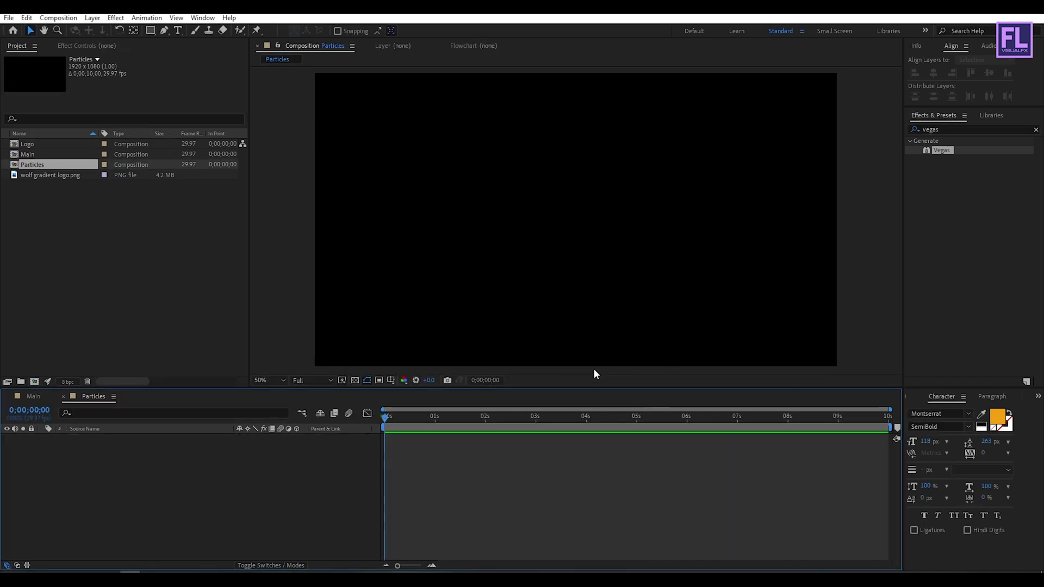
Add the Logo composition to the Particles composition, make it a 3D layer and hide it.
left_click(15, 46)
left_click(40, 145)
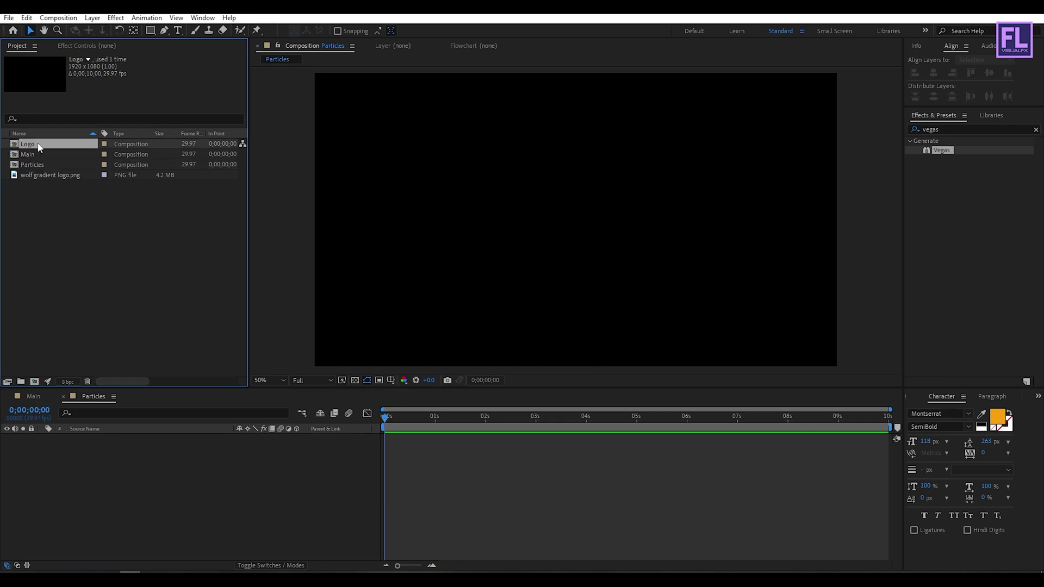
left_click_drag(39, 148, 101, 479)
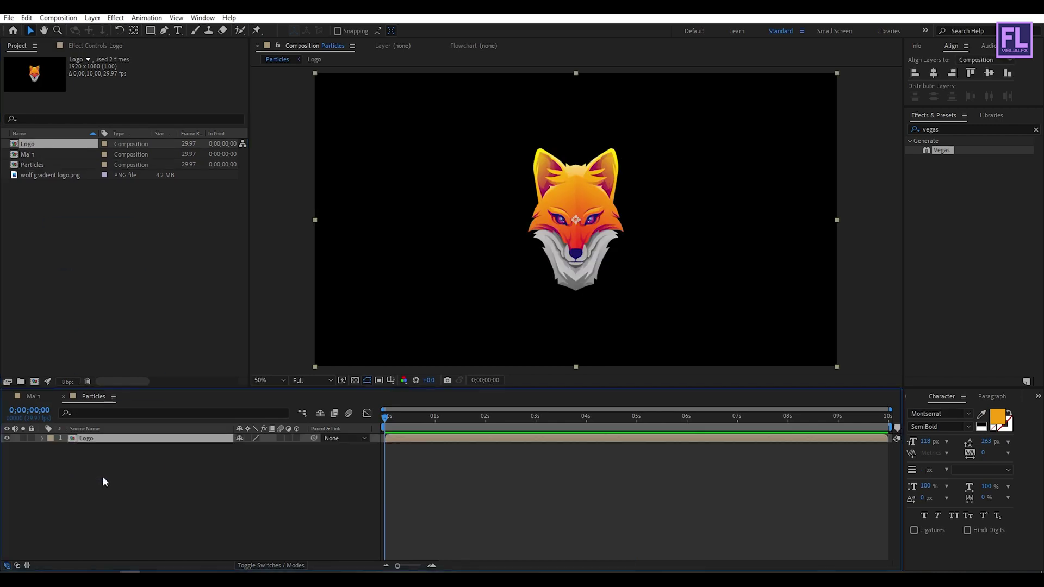
left_click(296, 438)
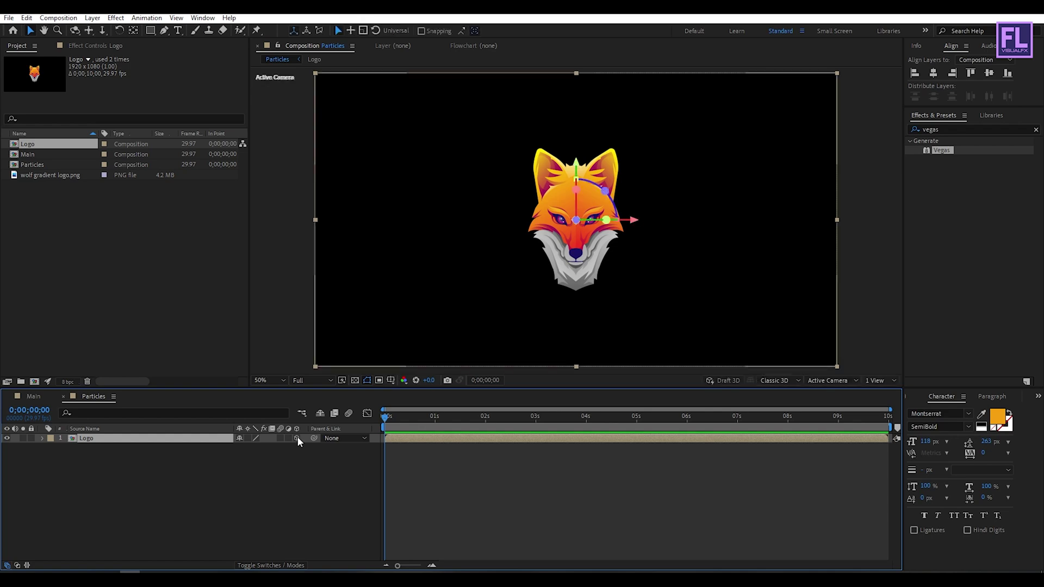
left_click(7, 438)
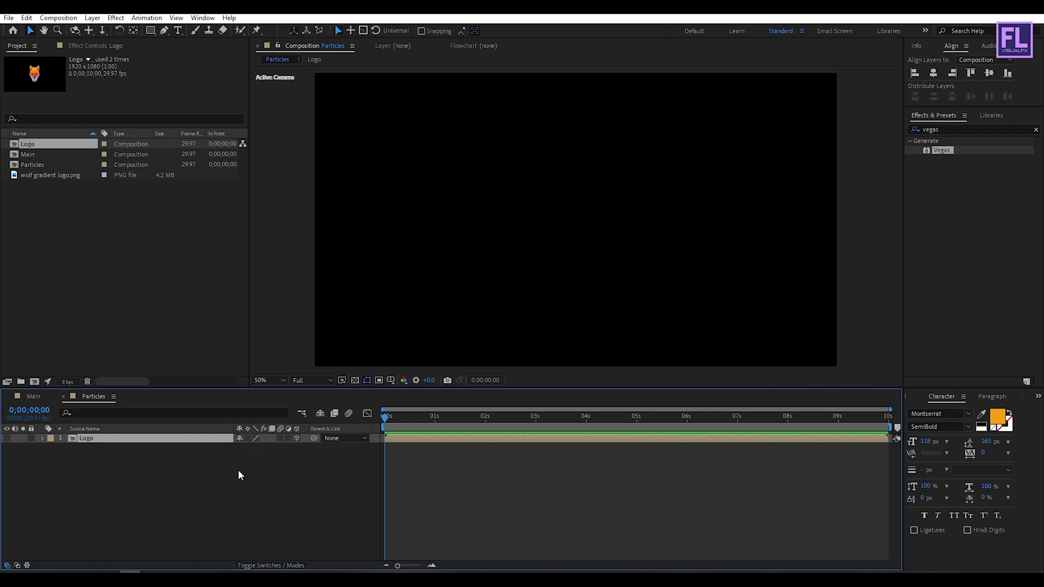
Create a black 1920 x 1080 solid named Particles in the Particles composition.
right_click(152, 479)
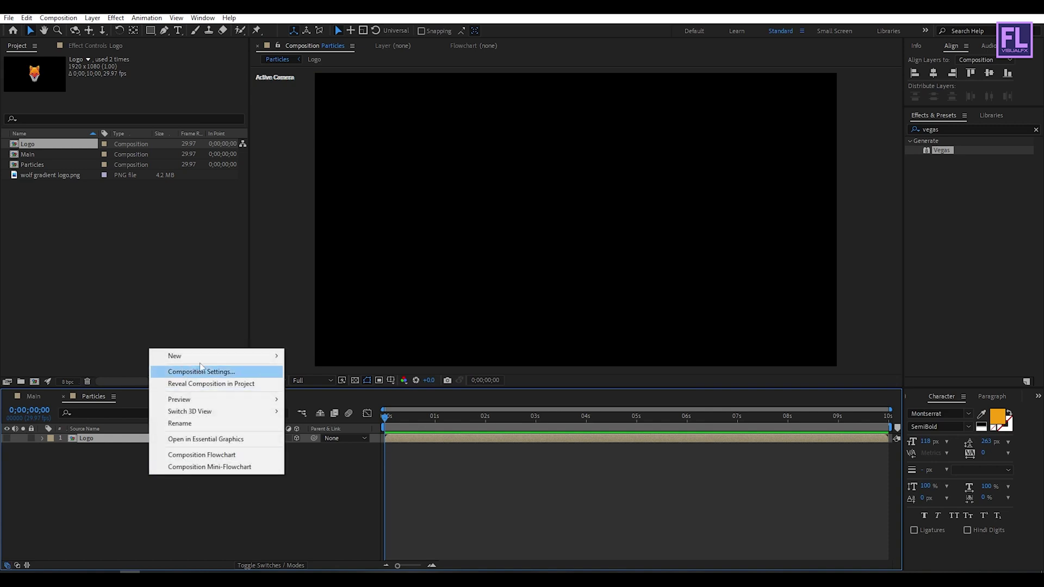
mouse_move(206, 355)
left_click(325, 386)
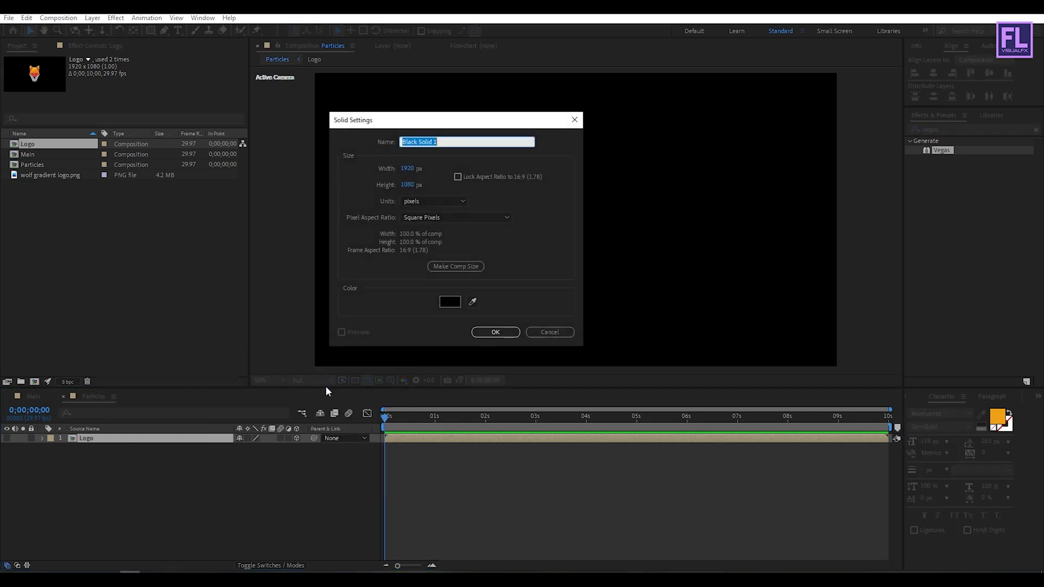
left_click(447, 302)
left_click(963, 252)
triple_click(449, 142)
type("Particles")
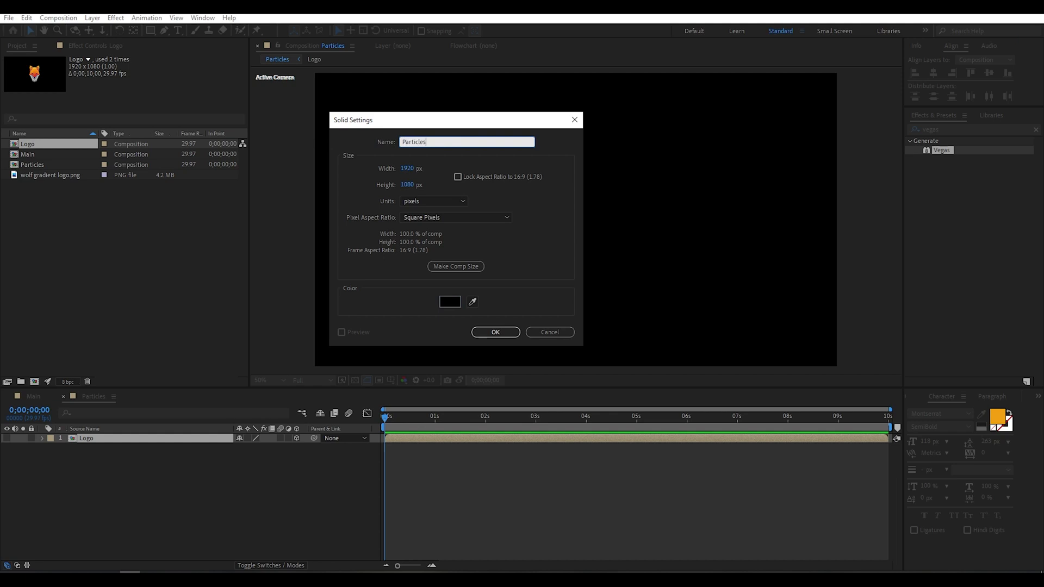
left_click(493, 332)
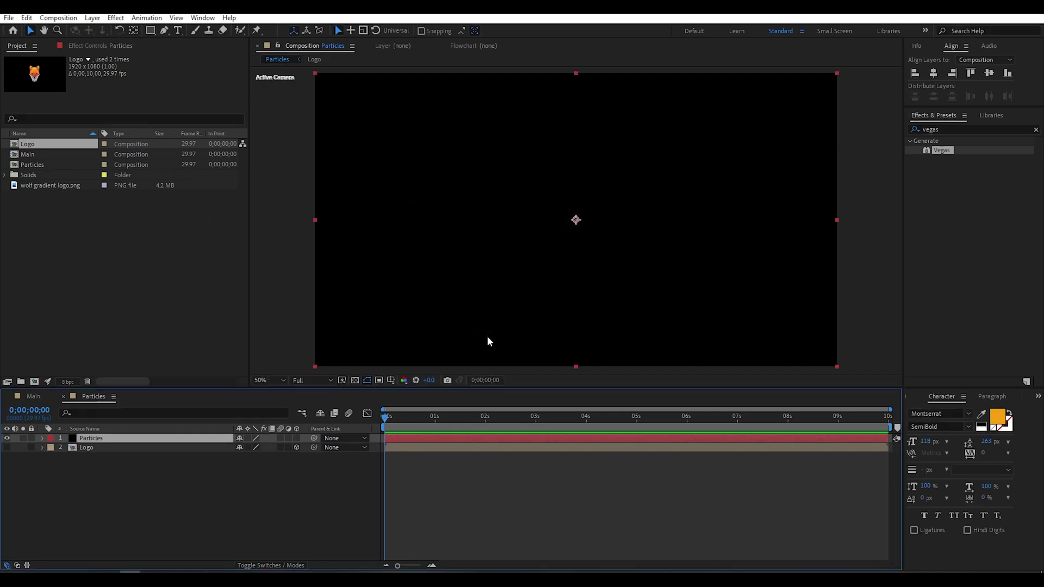
Find the Trapcode Particular effect, apply it to the Particles solid and preview the emission along the timeline.
left_click(1029, 126)
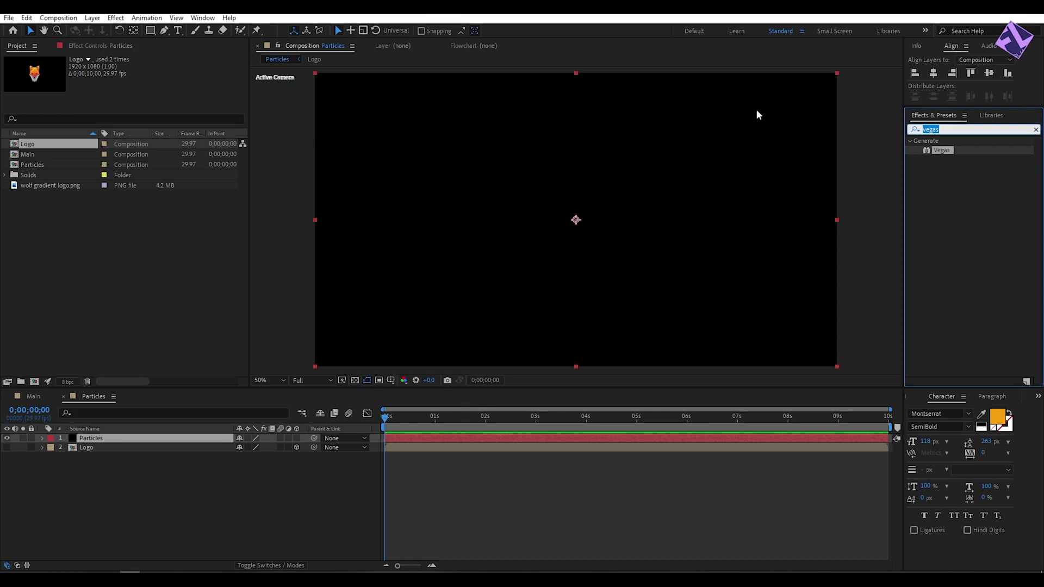
type("parti")
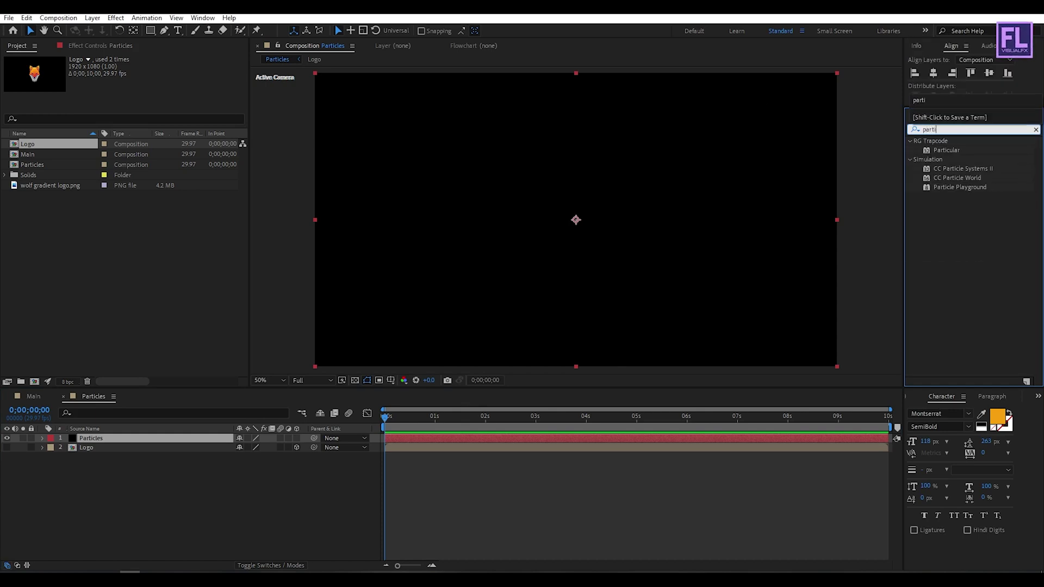
left_click_drag(948, 150, 518, 188)
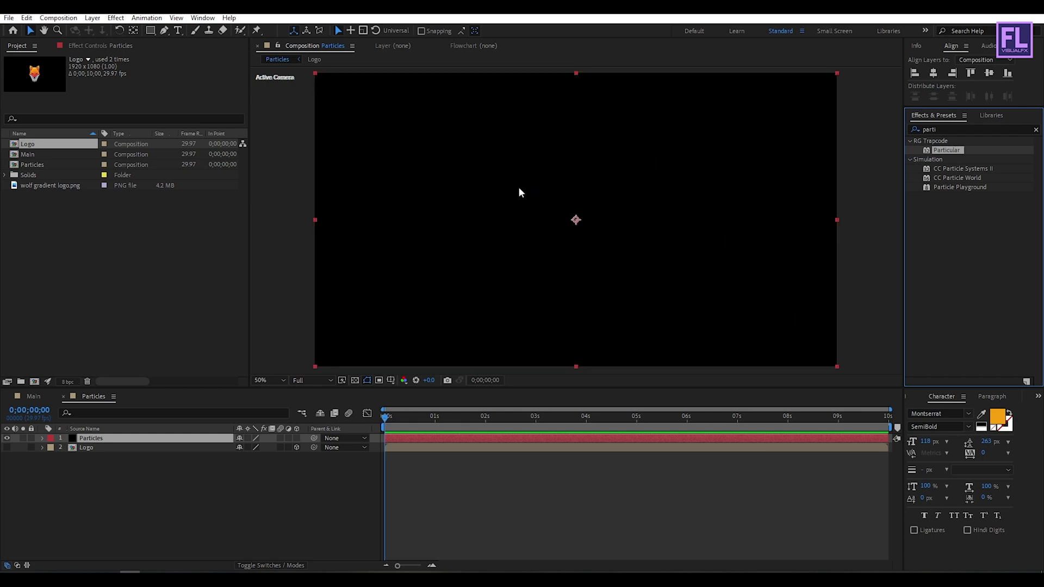
left_click_drag(468, 417, 555, 417)
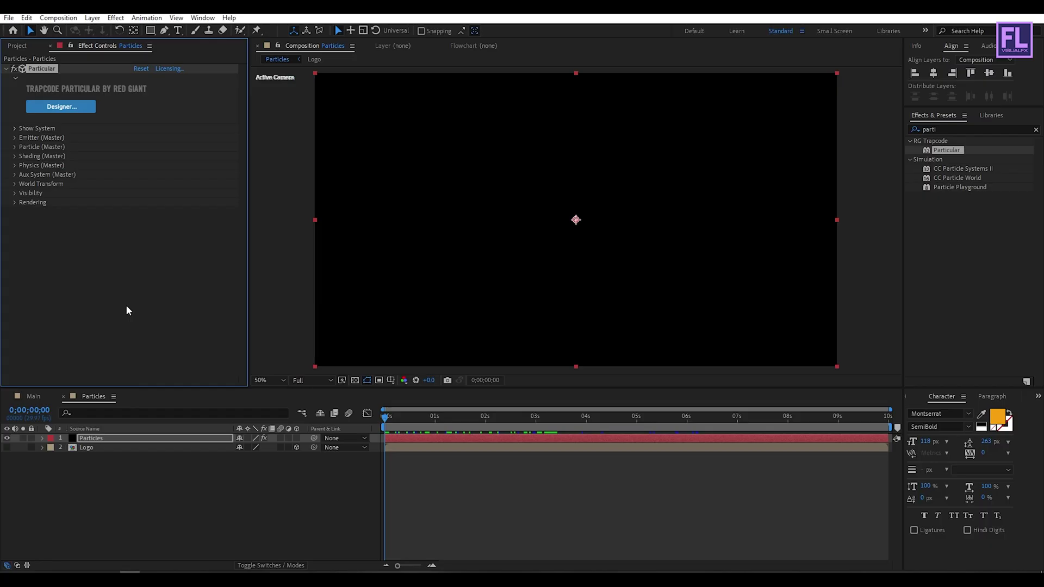
Keyframe the emitter's Particles/sec from 0 at the composition start to 100000 at 0;00;00;20.
left_click(15, 138)
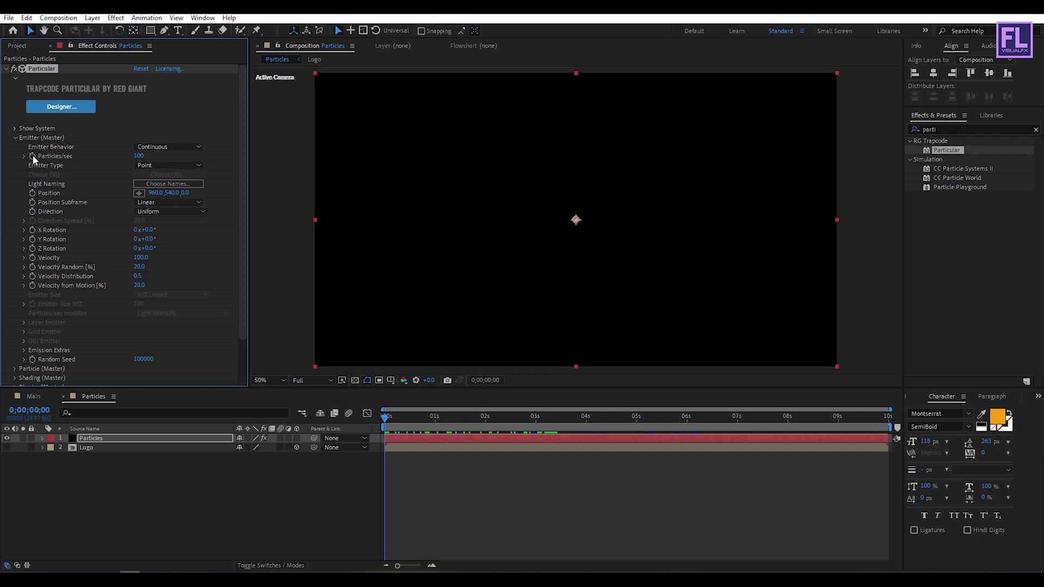
left_click(139, 156)
type("0")
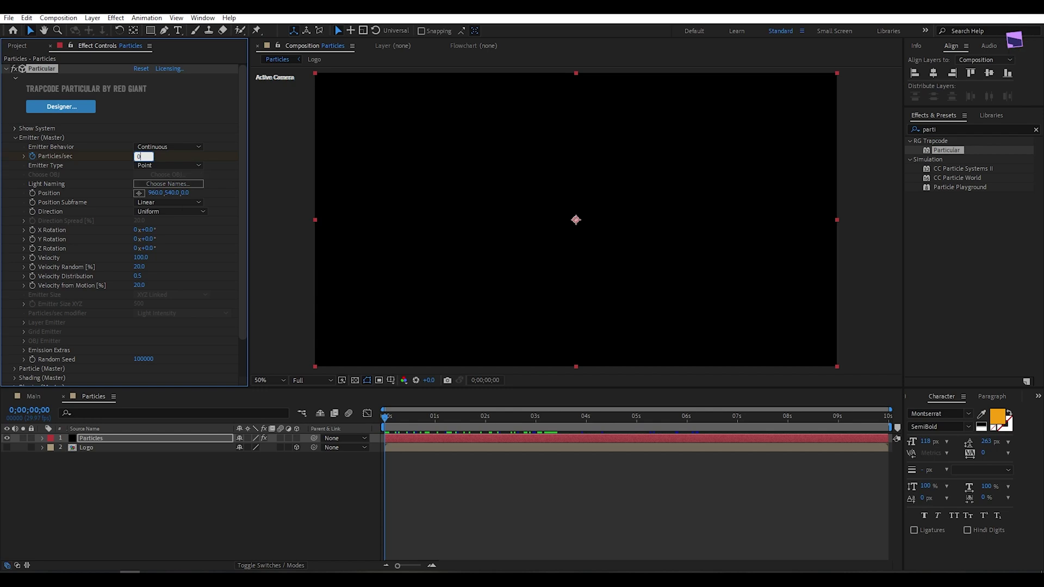
key("Return")
left_click_drag(394, 418, 419, 419)
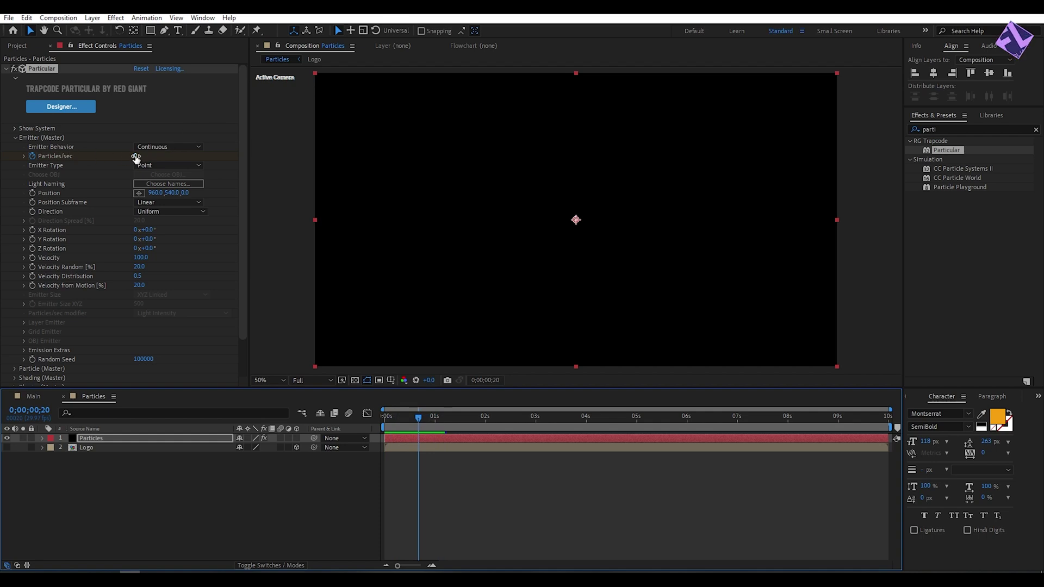
left_click(136, 156)
type("1")
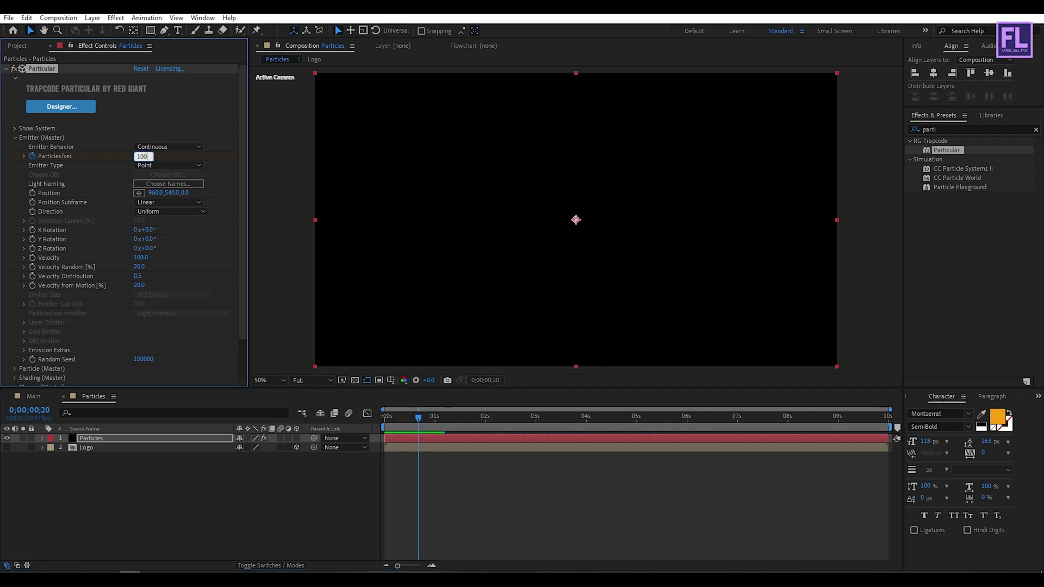
key("Return")
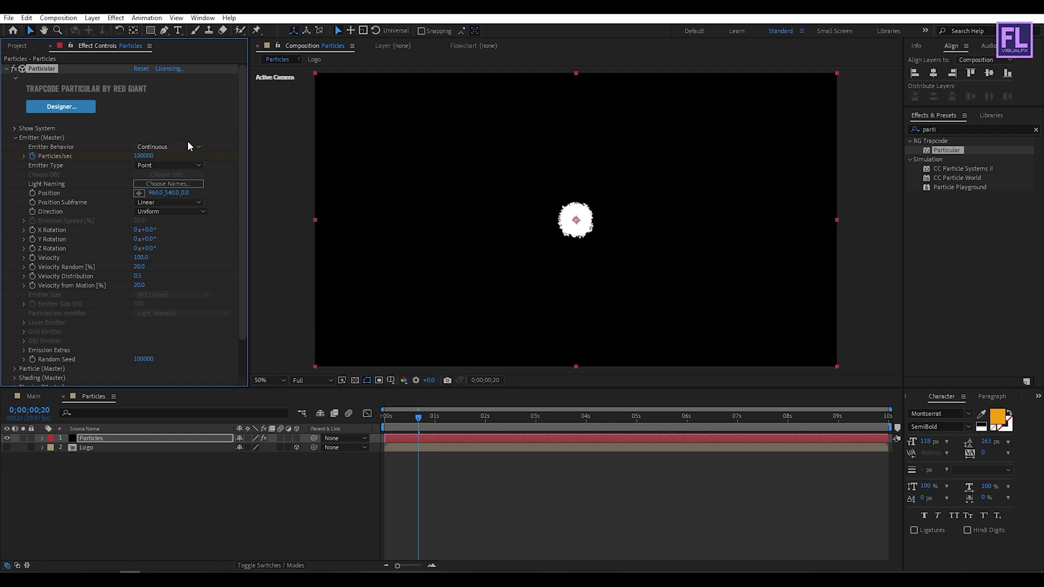
Keyframe the emitter's Particles/sec to 0 at 0;00;02;15.
left_click_drag(419, 422, 514, 424)
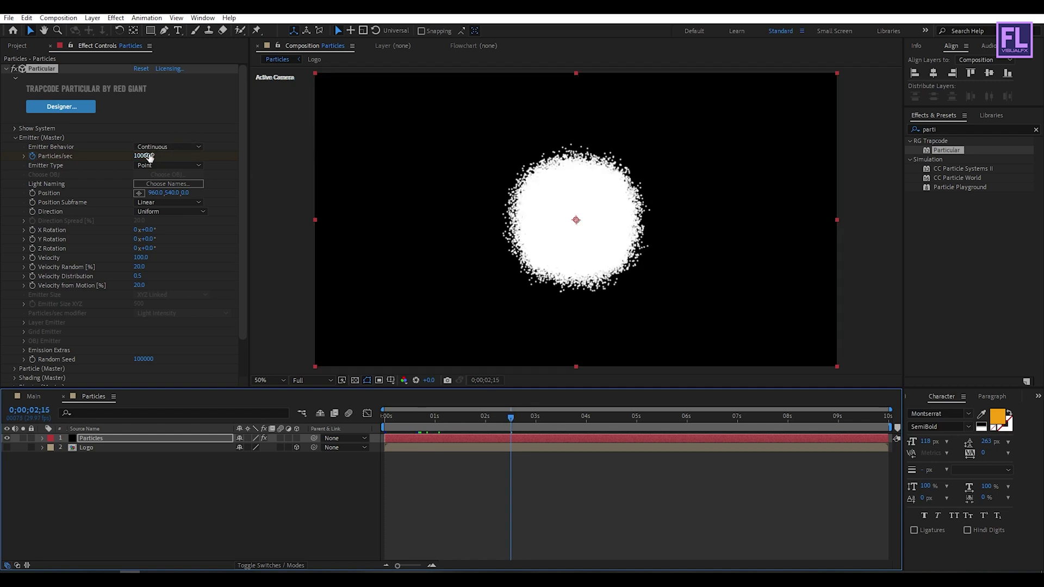
left_click(147, 157)
type("0")
key("Return")
Change the emitter type to Layer, with velocity 50 and velocity random 100%.
left_click(163, 166)
left_click(172, 237)
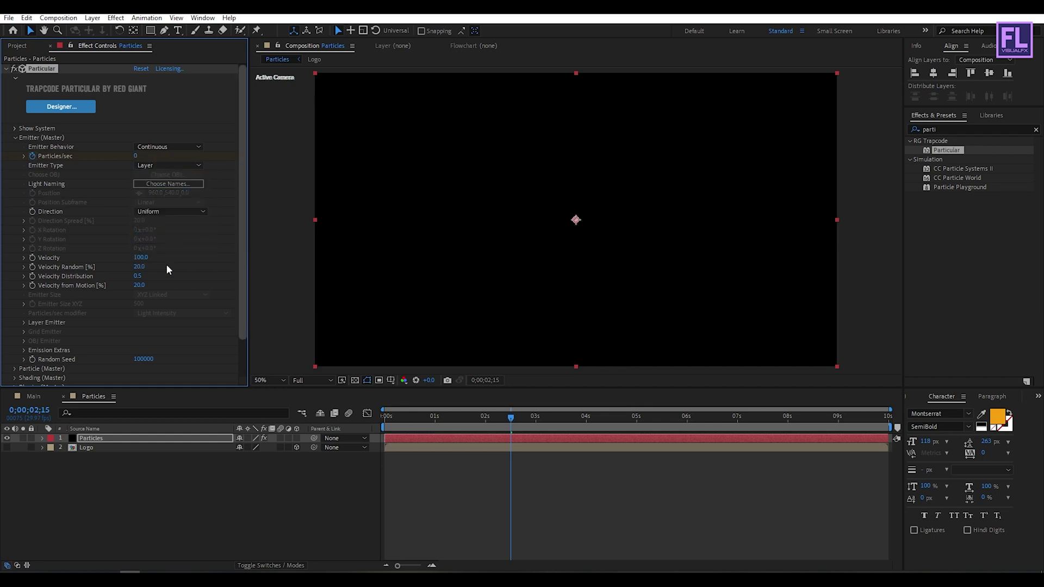
type("50")
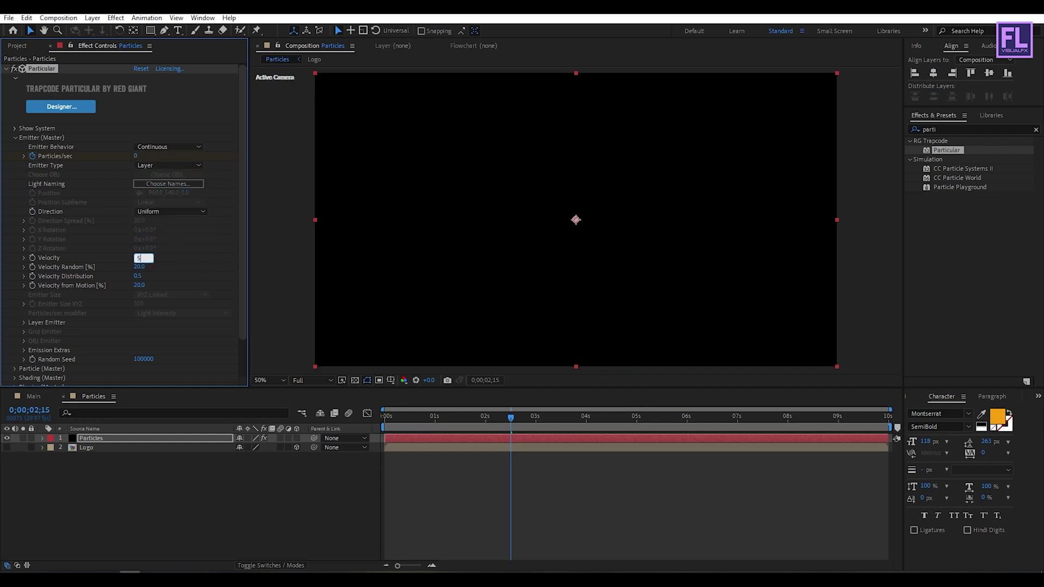
left_click(140, 267)
type("100")
left_click(229, 270)
Assign the Logo layer as the source of the Layer Emitter.
left_click(24, 322)
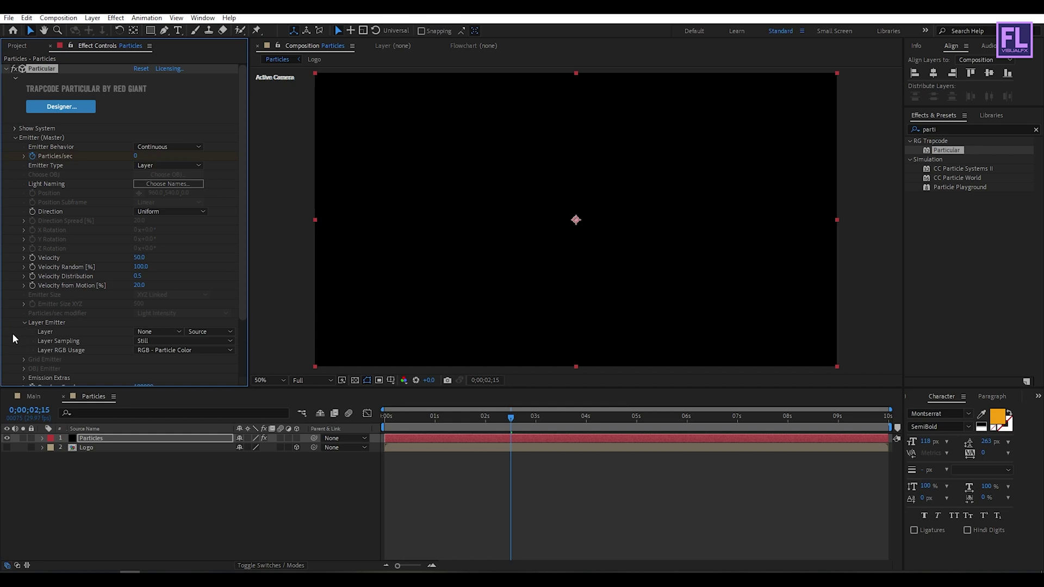
left_click(146, 332)
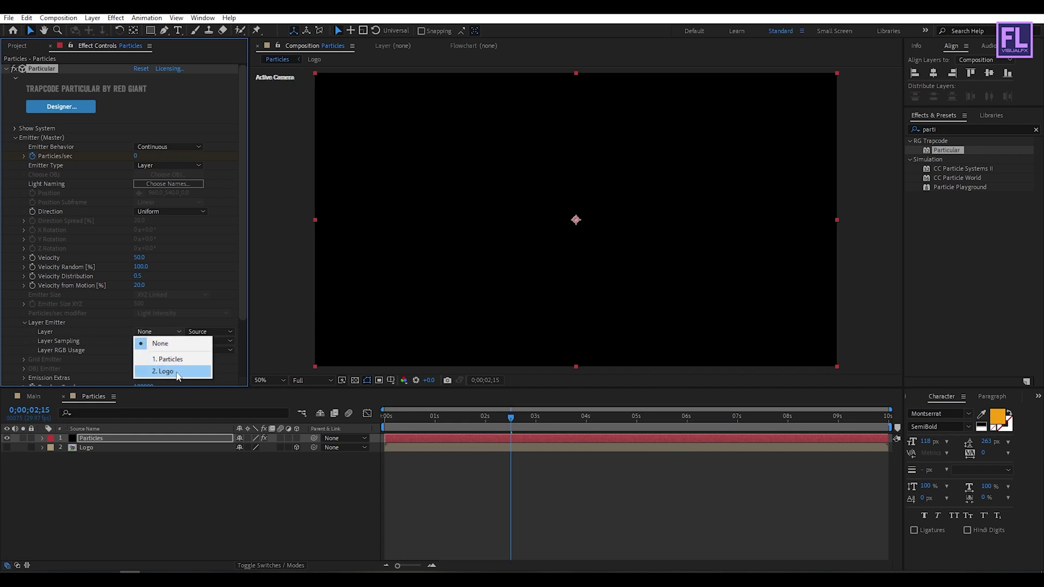
left_click(177, 371)
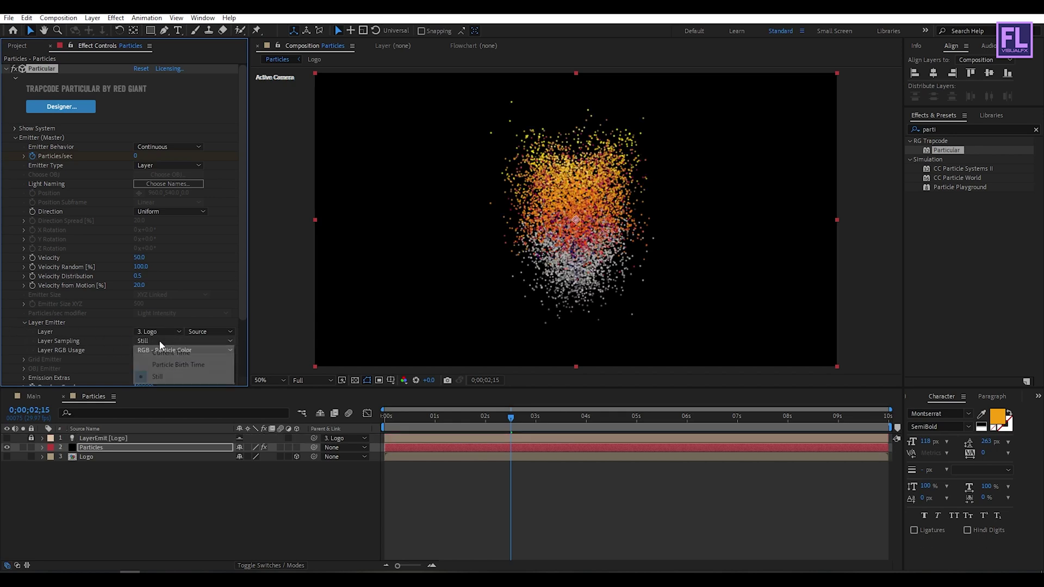
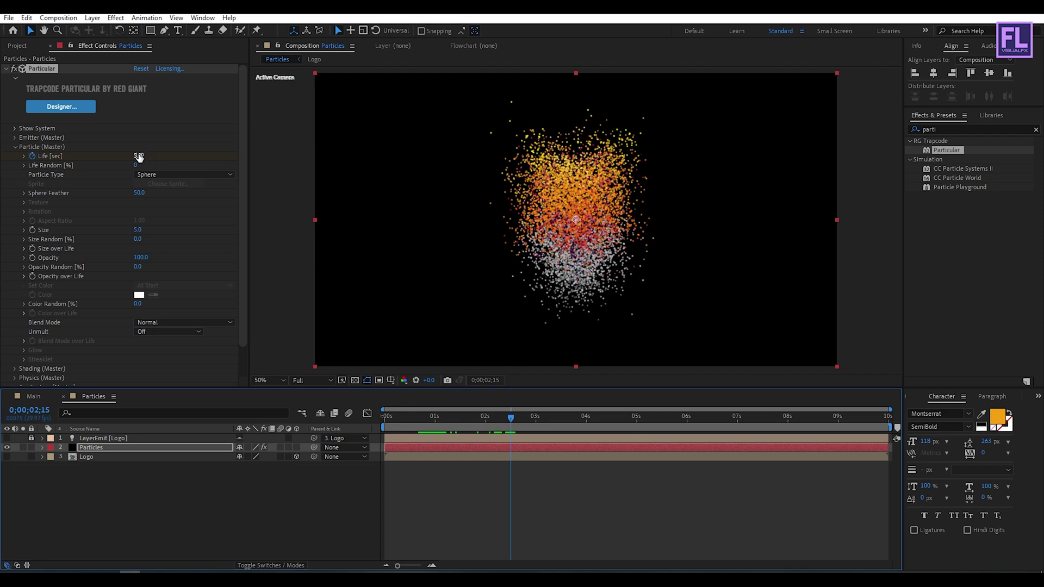
Keyframe the particle life to 1 second at 0;00;02;15 and check an earlier frame.
left_click(139, 156)
type("1")
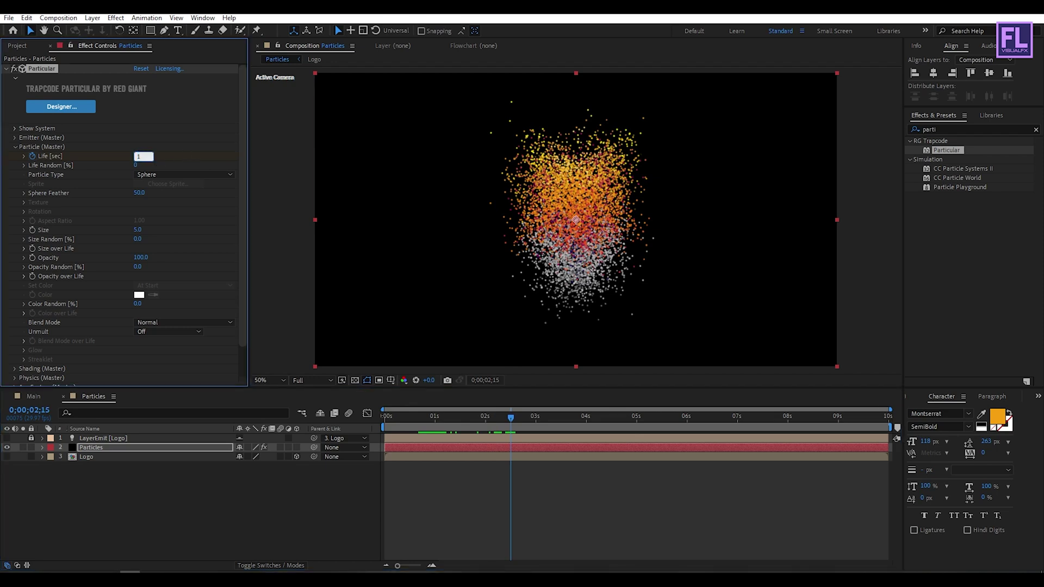
key("Return")
mouse_move(511, 417)
left_mouse_down()
mouse_move(457, 417)
mouse_move(513, 417)
mouse_move(492, 416)
left_mouse_up()
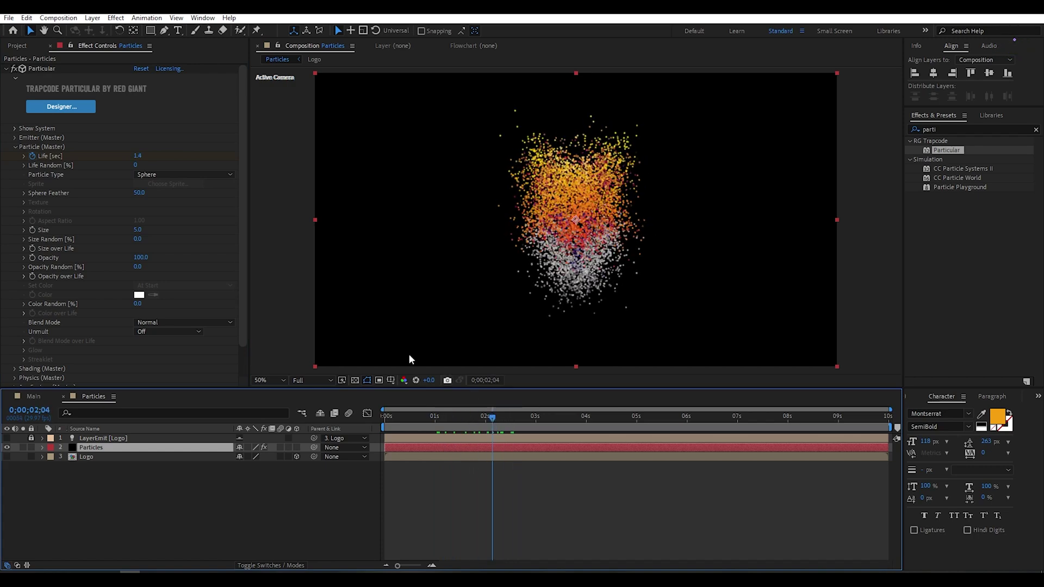
Set the particles' Life Random to 50% and Sphere Feather to 0.
left_click(135, 165)
type("50")
key("Return")
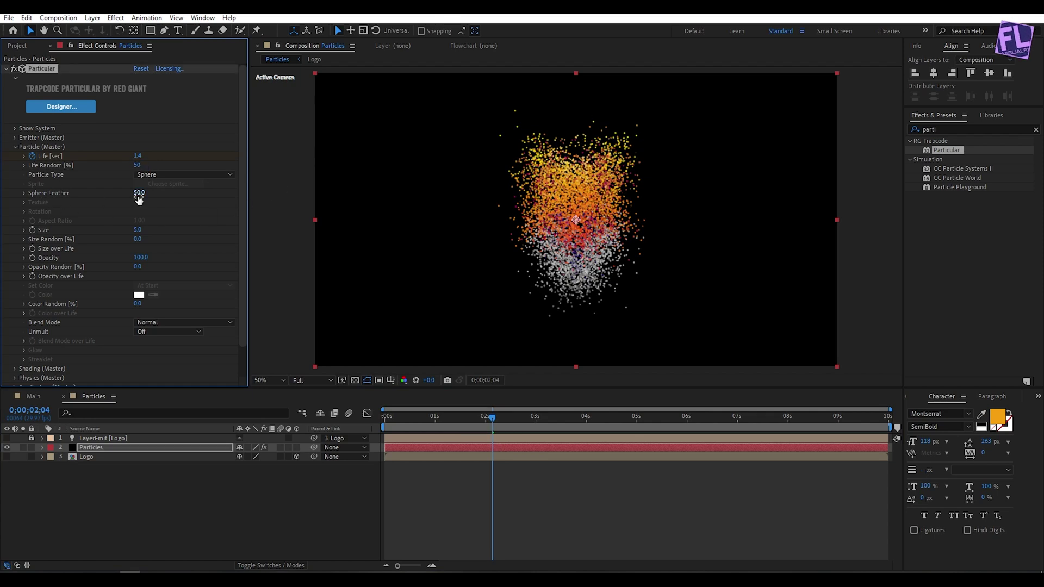
left_click_drag(70, 193, 24, 195)
Set the particle size to 8 and Size Random to 100%.
left_click(138, 230)
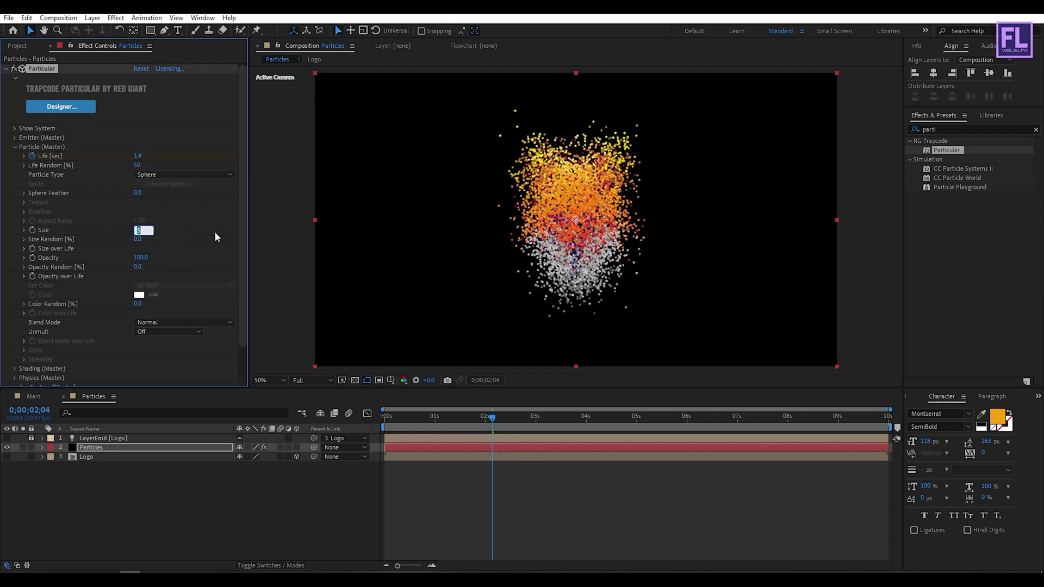
type("8")
key("Return")
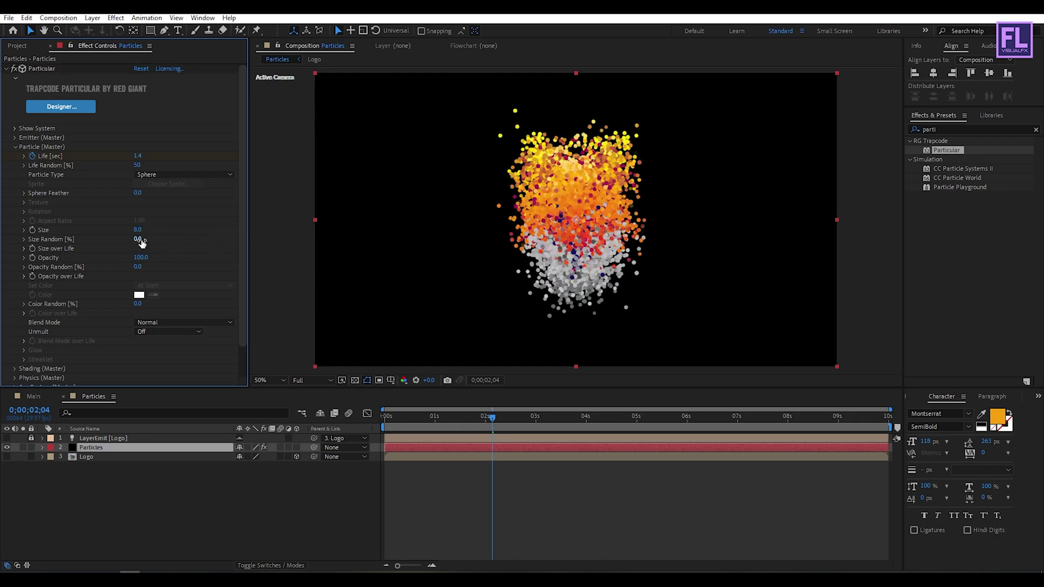
left_click_drag(138, 242, 260, 242)
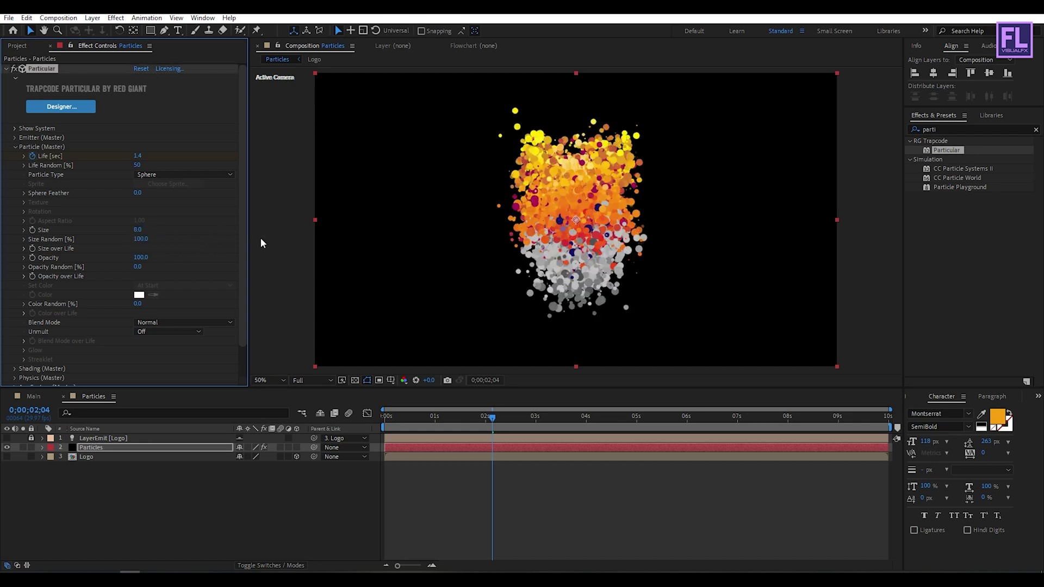
Apply the trapezoid preset that ramps up, holds and falls off to the particles' Size over Life.
left_click(24, 248)
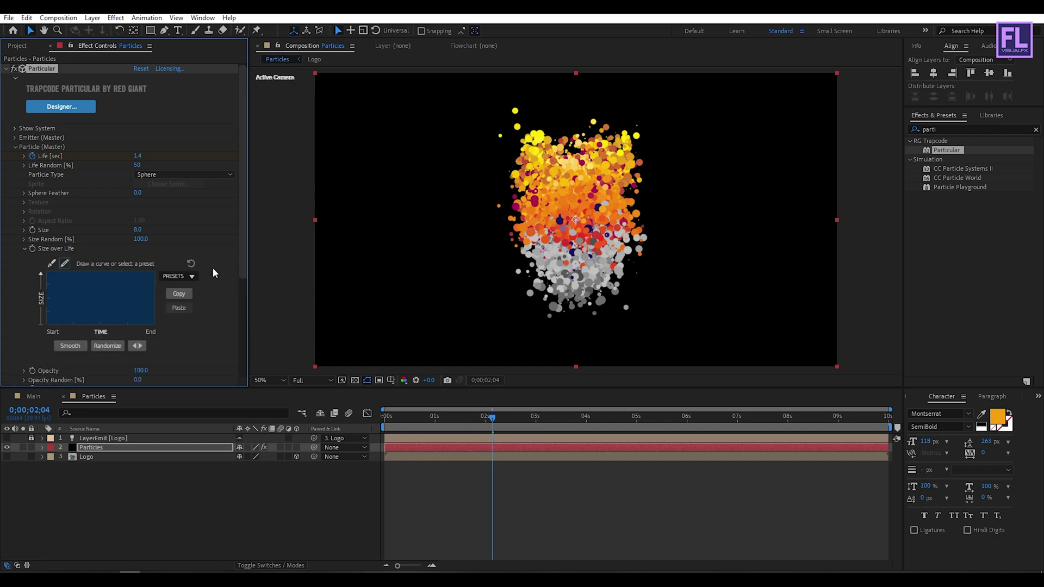
left_click(178, 276)
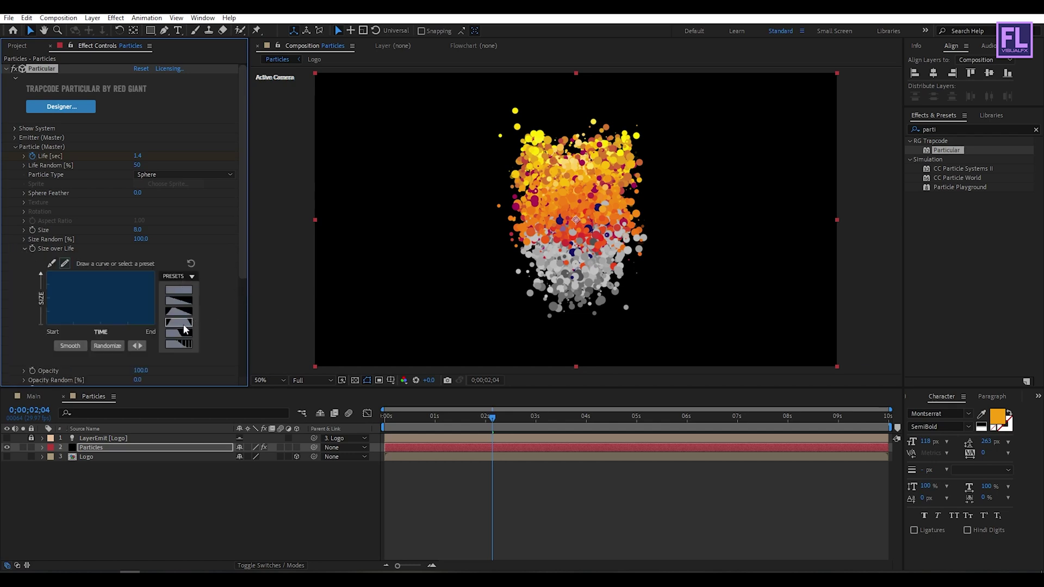
left_click(184, 325)
left_click(23, 248)
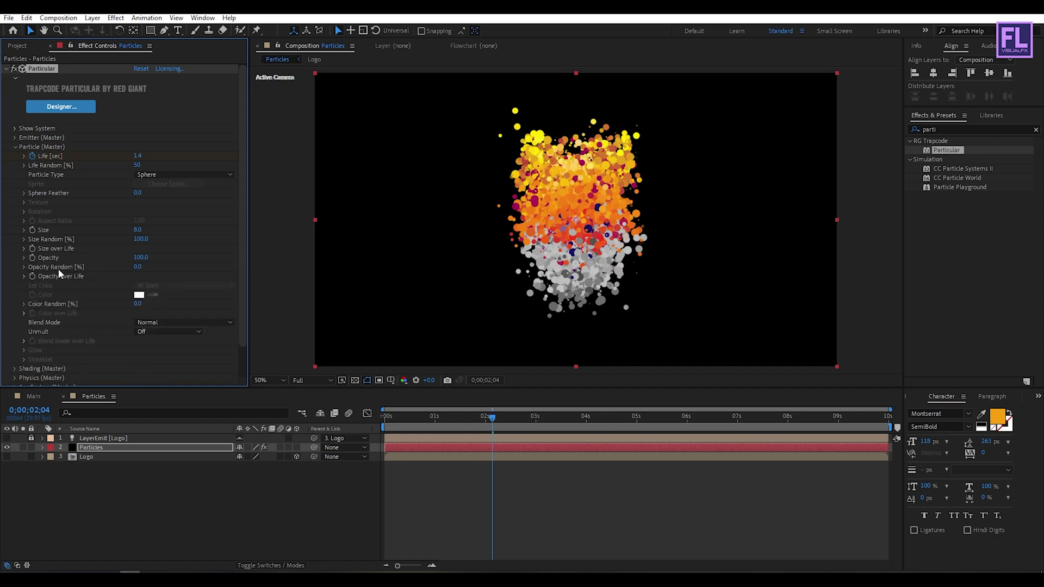
Set the particles' Opacity Random to 100% and apply the trapezoid preset curve to Opacity over Life.
left_click_drag(137, 267, 304, 268)
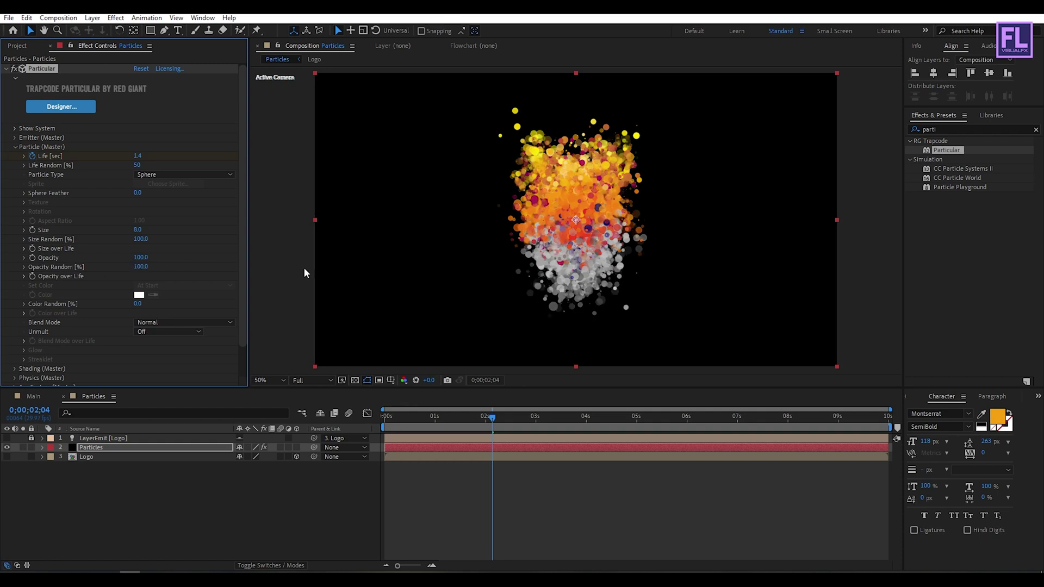
left_click(24, 277)
left_click(183, 294)
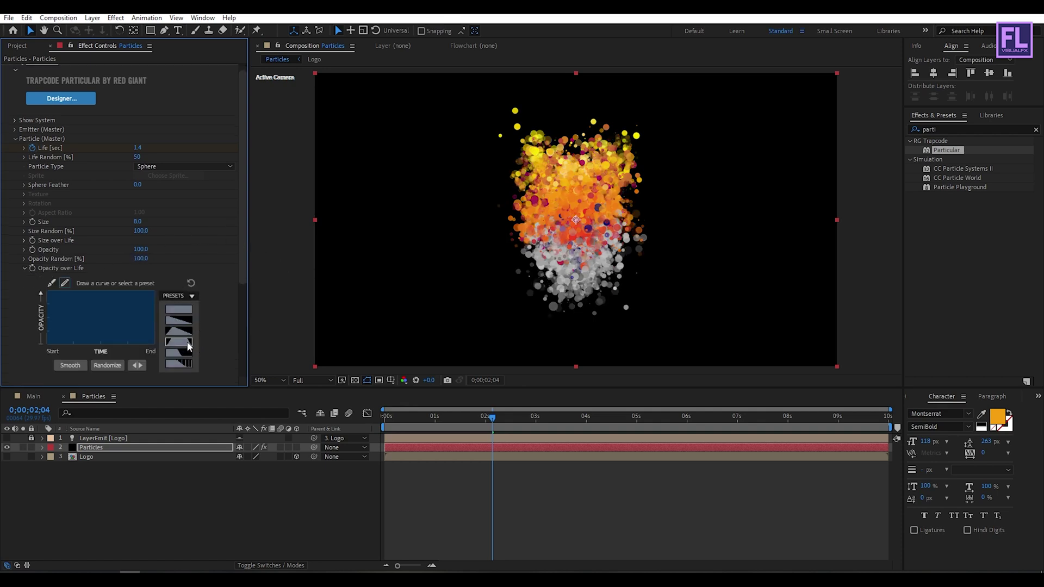
left_click(183, 343)
left_click(23, 268)
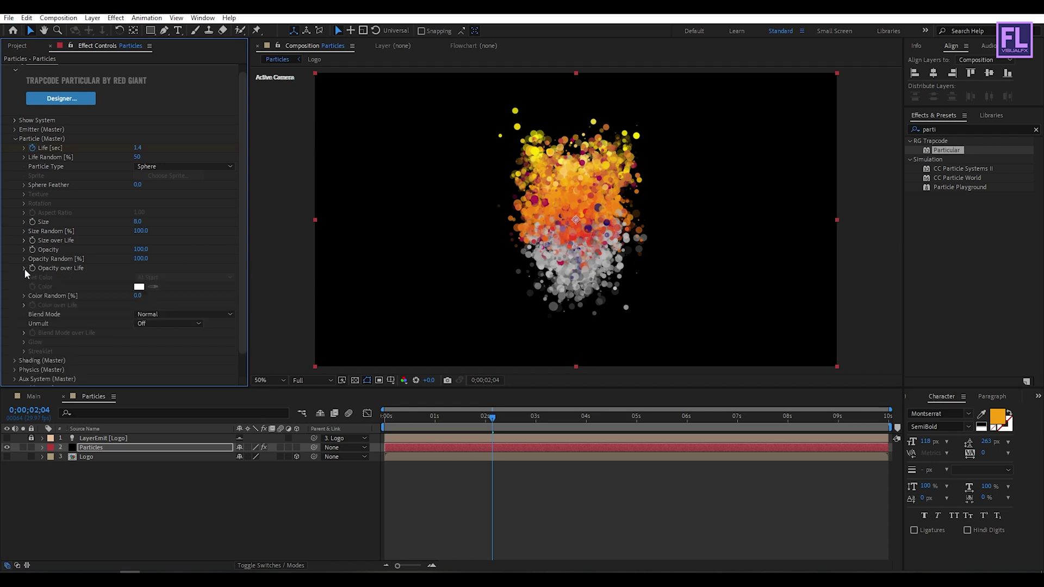
left_click(13, 139)
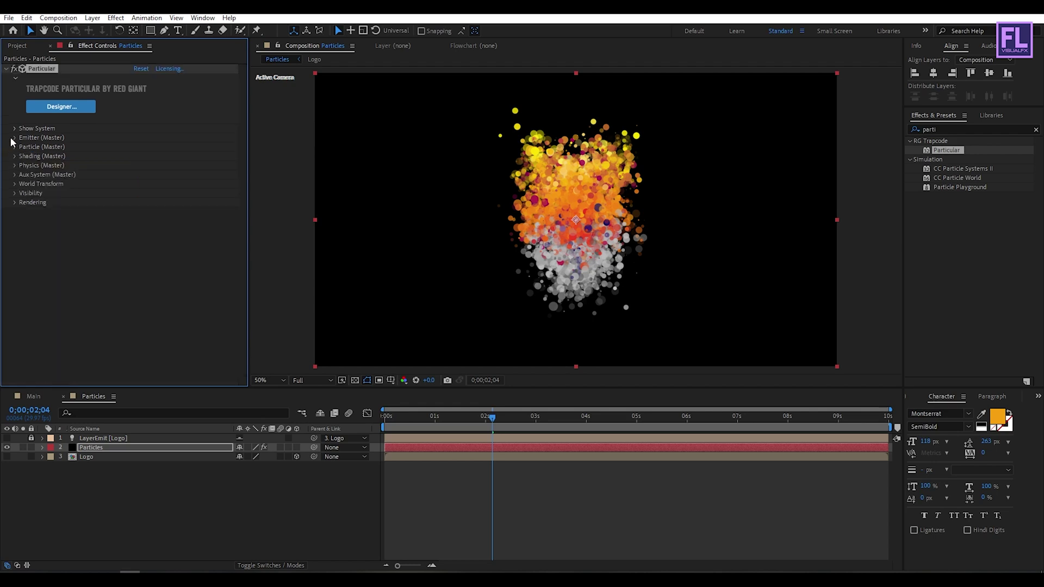
Turn on Shadowlet for Main in the Shading settings and set the shadowlet opacity to 2.
left_click(14, 156)
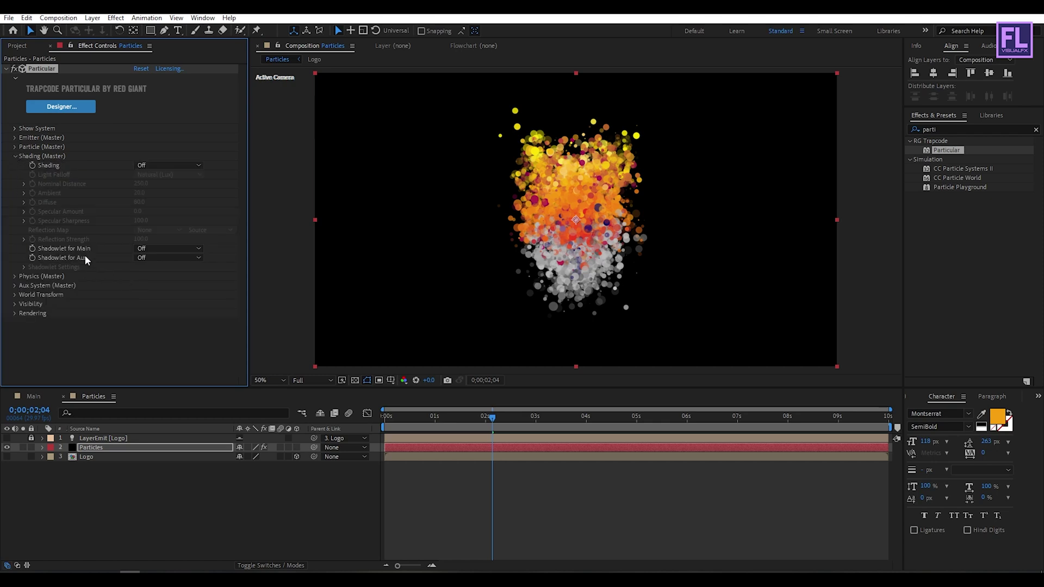
left_click(172, 249)
left_click(171, 274)
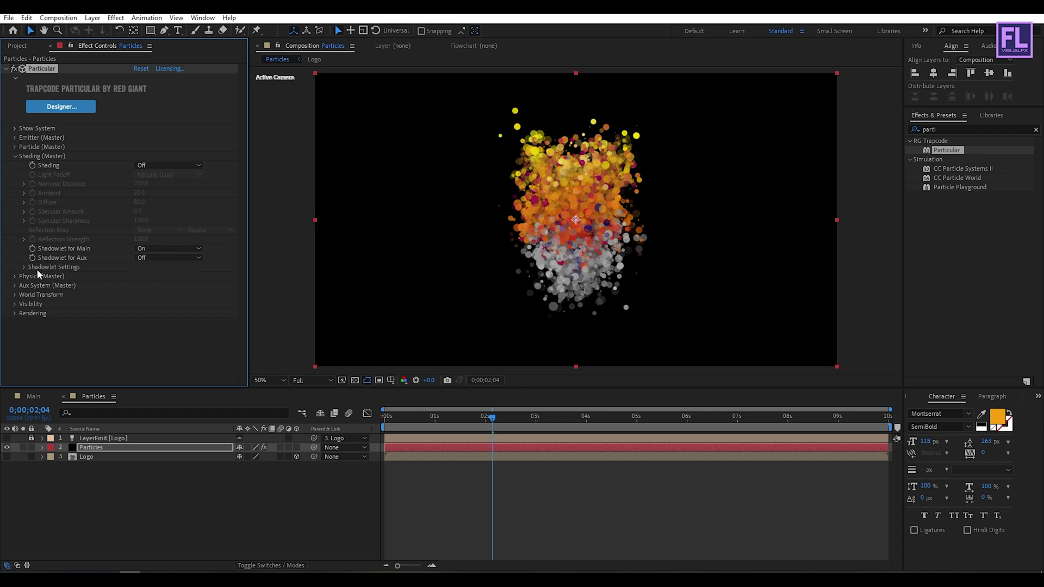
left_click(23, 267)
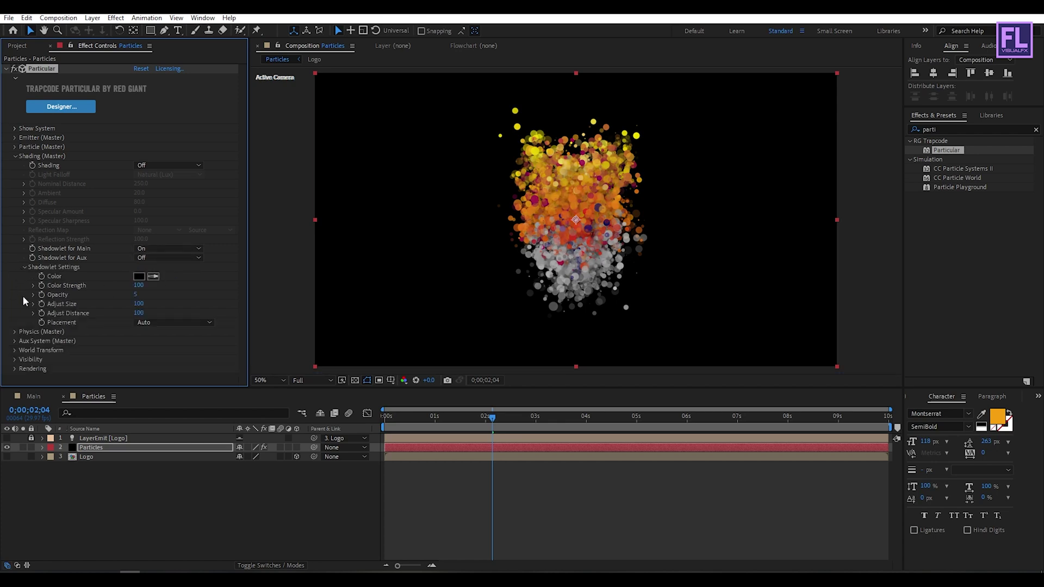
left_click(151, 298)
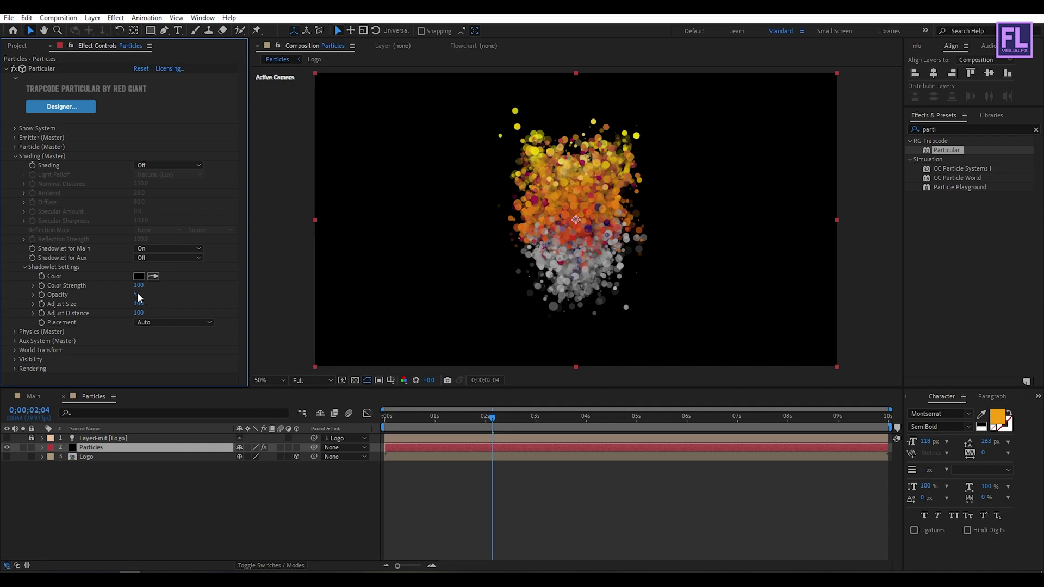
type("2")
key("Return")
left_click(26, 267)
left_click(16, 156)
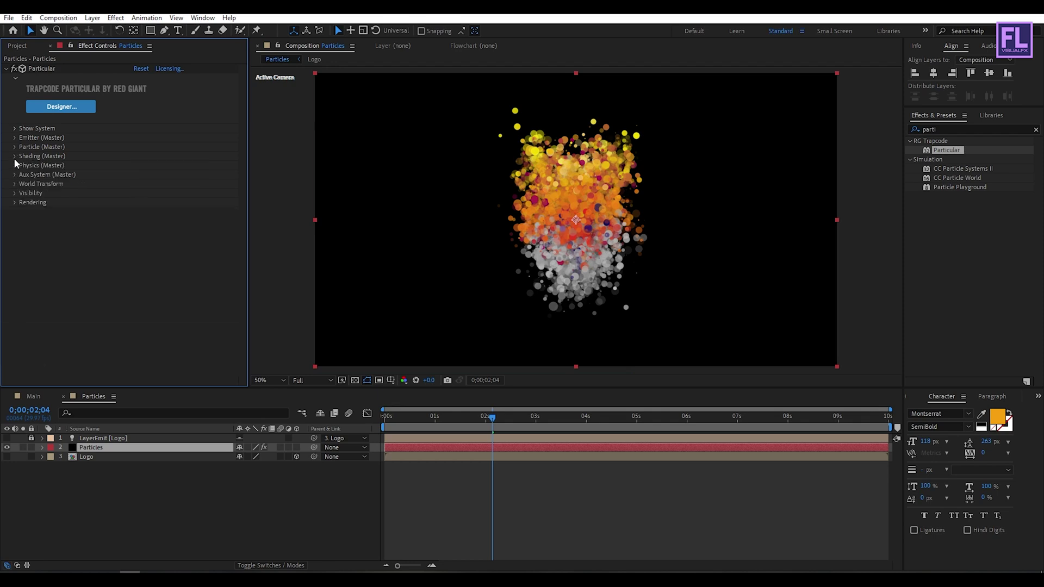
Set the Gravity in the particles' Physics settings to -20.
left_click(15, 165)
left_click(138, 183)
type("-")
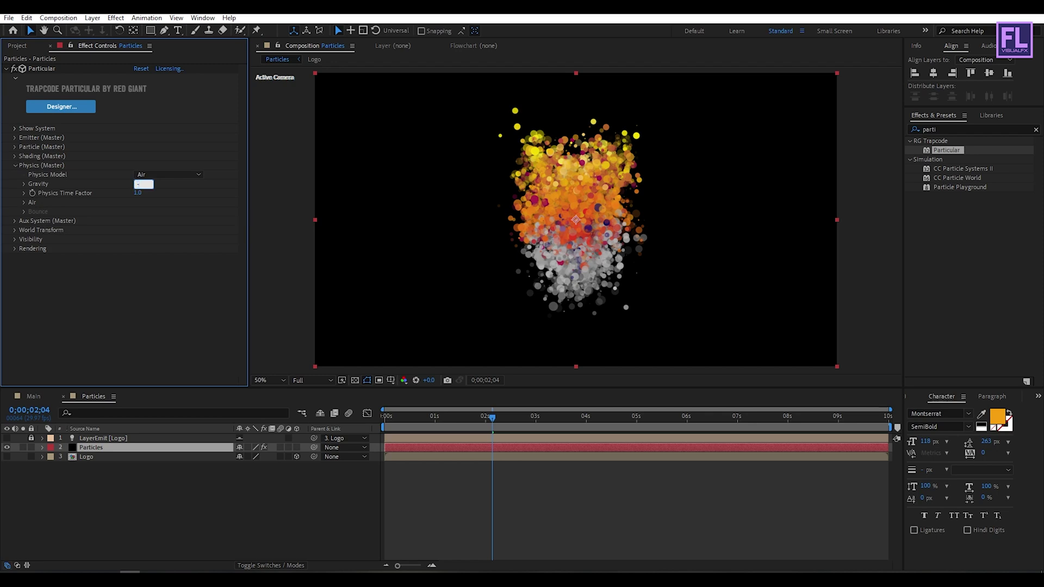
type("20")
key("Return")
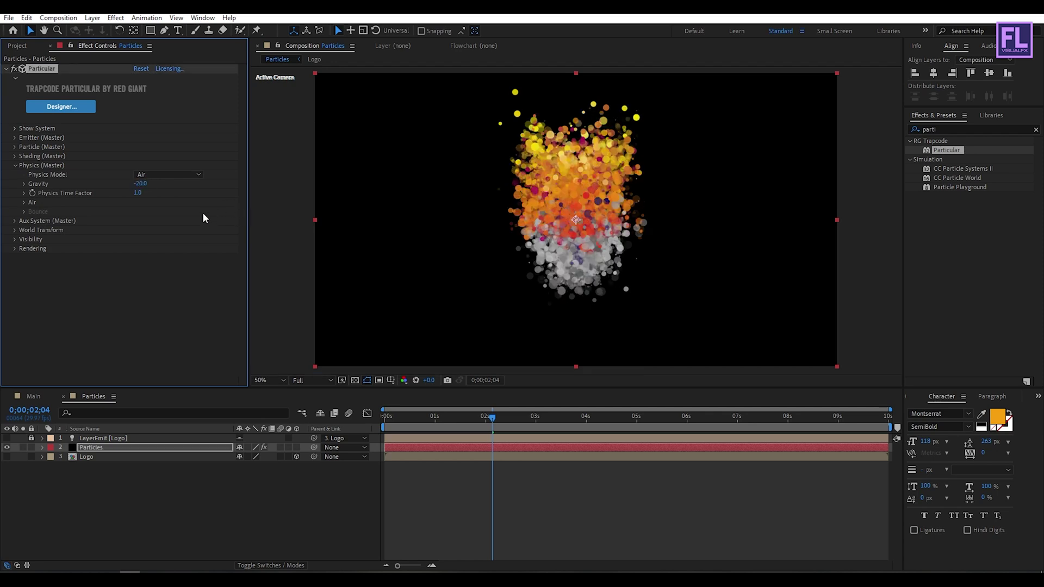
Set the Air Resistance to 1 and disable Air Resistance Rotation in the Air physics settings.
left_click(23, 201)
left_click(140, 221)
type("1")
left_click(137, 230)
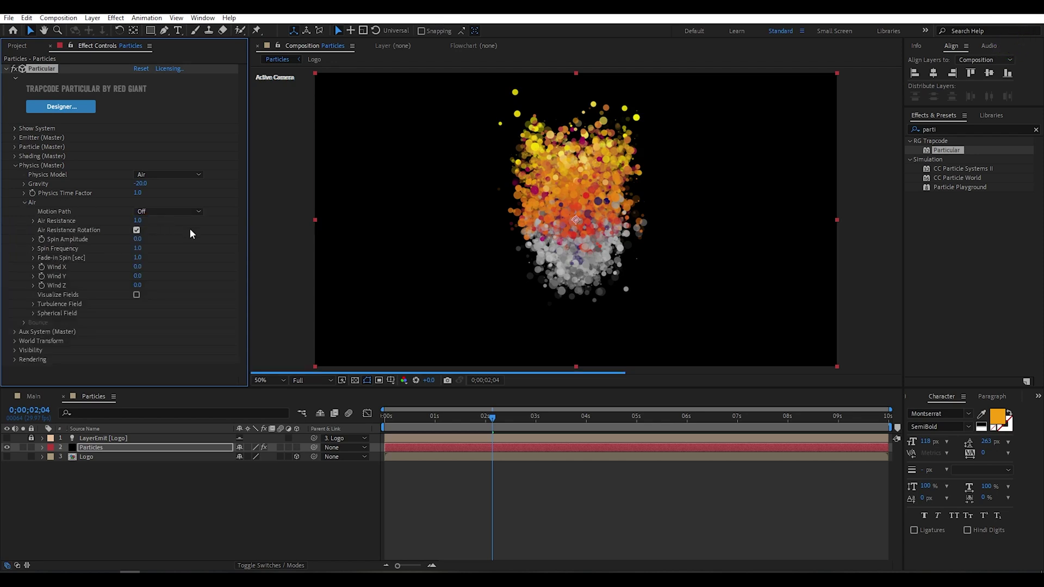
left_click(136, 230)
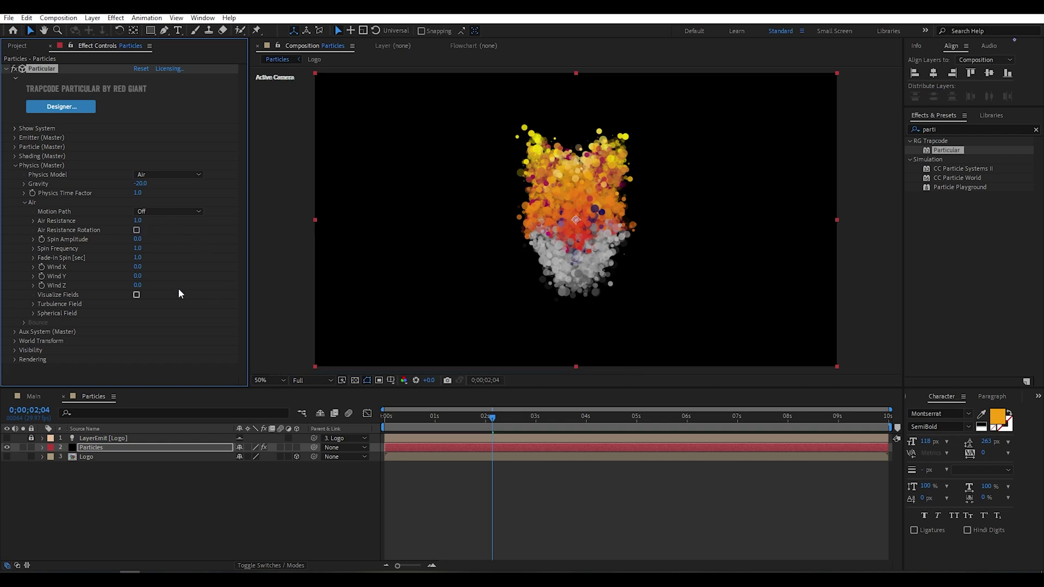
Set the Turbulence Field's Affect Size to 20 and Affect Position to 120, and check an earlier frame.
left_click(33, 304)
scroll(152, 348, "down", 2)
left_click(138, 262)
type("20")
key("Return")
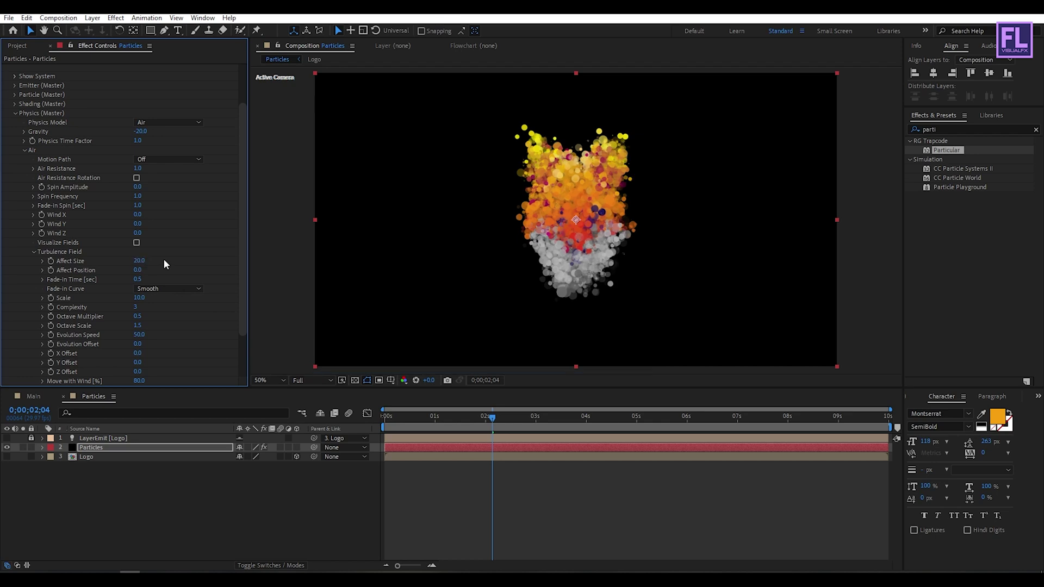
left_click(140, 270)
type("120")
key("Return")
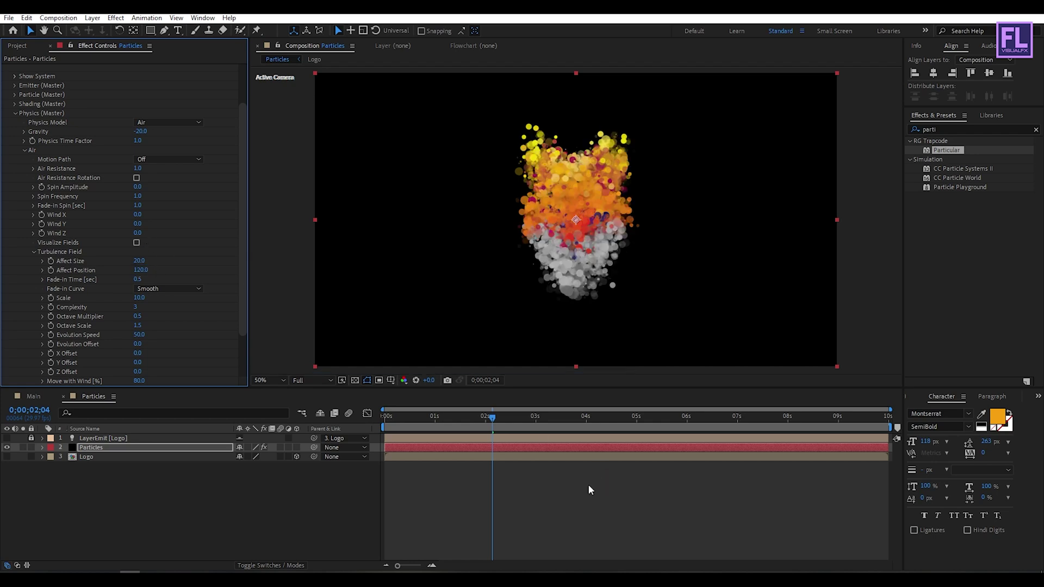
mouse_move(493, 424)
left_mouse_down()
mouse_move(387, 423)
mouse_move(633, 432)
mouse_move(466, 427)
mouse_move(478, 425)
left_mouse_up()
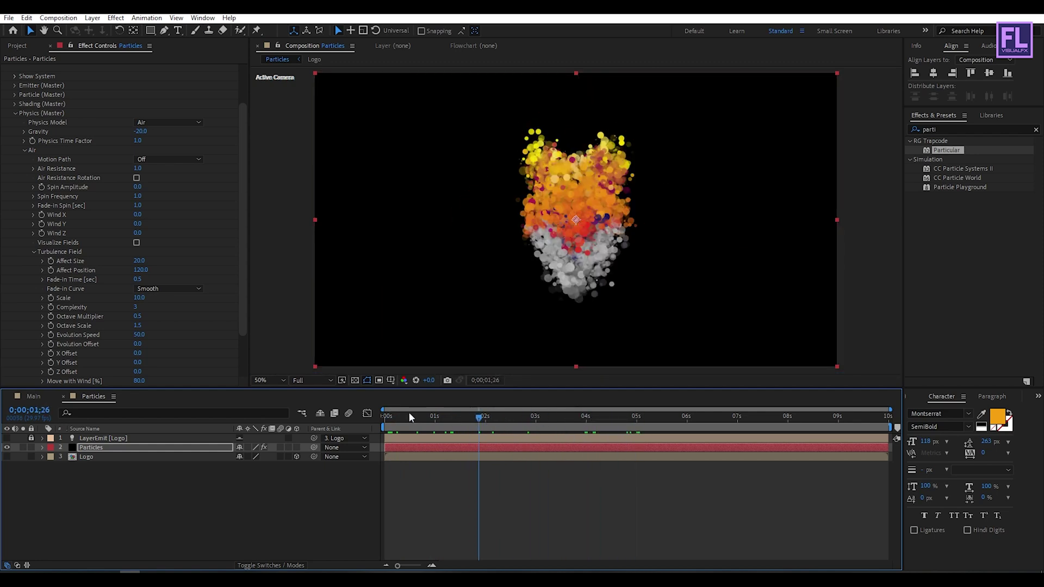
left_click(14, 113)
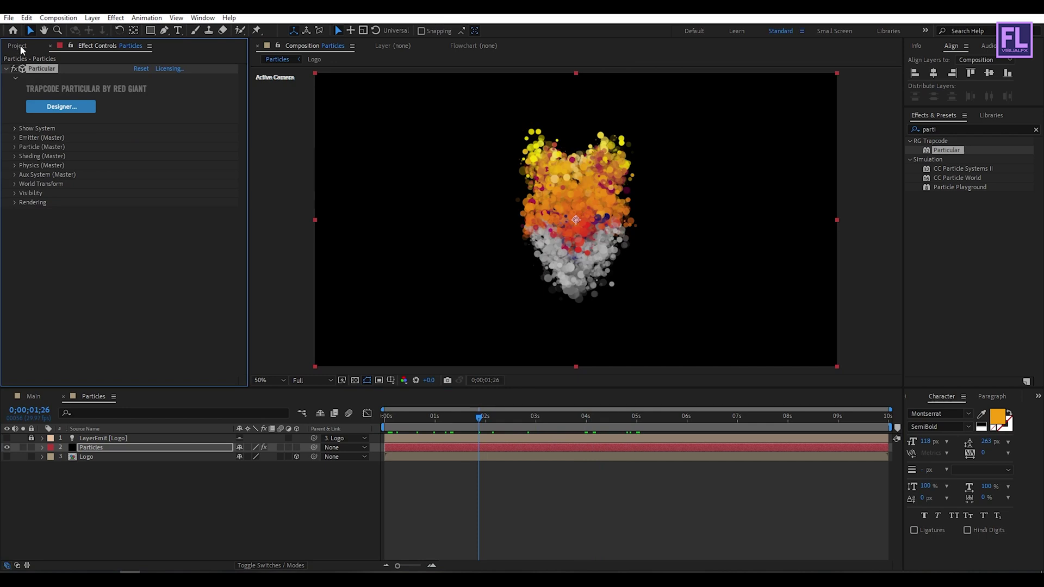
Add the Particles composition above the Logo layer in Main and shift its start to 2 seconds.
left_click(37, 394)
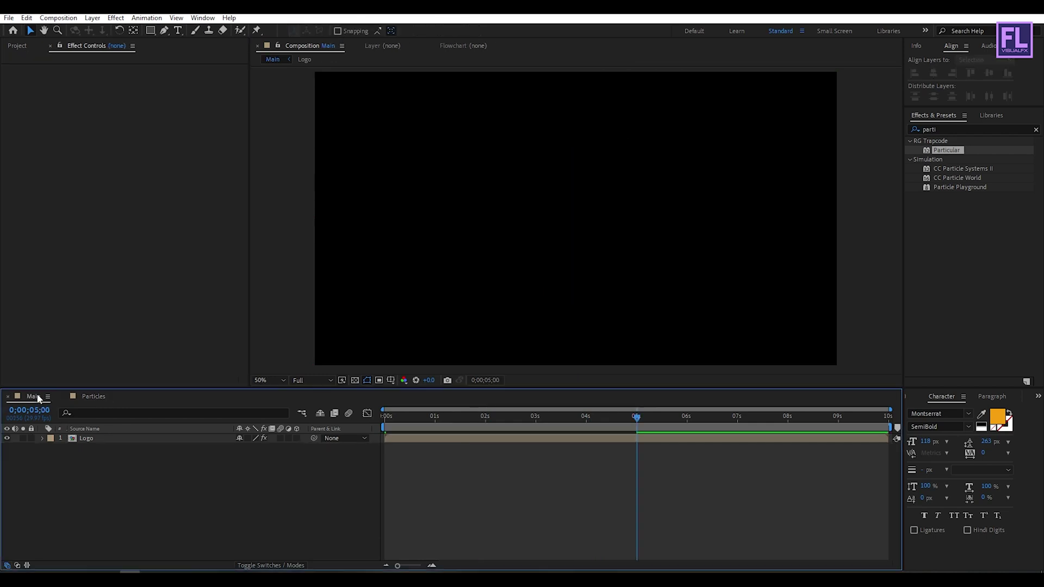
left_click(19, 47)
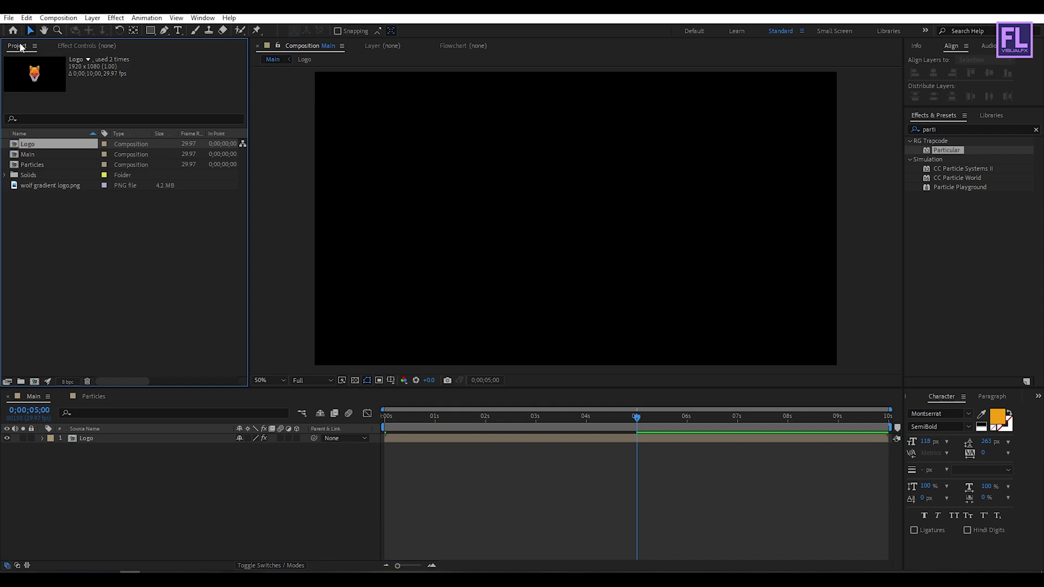
left_click(34, 167)
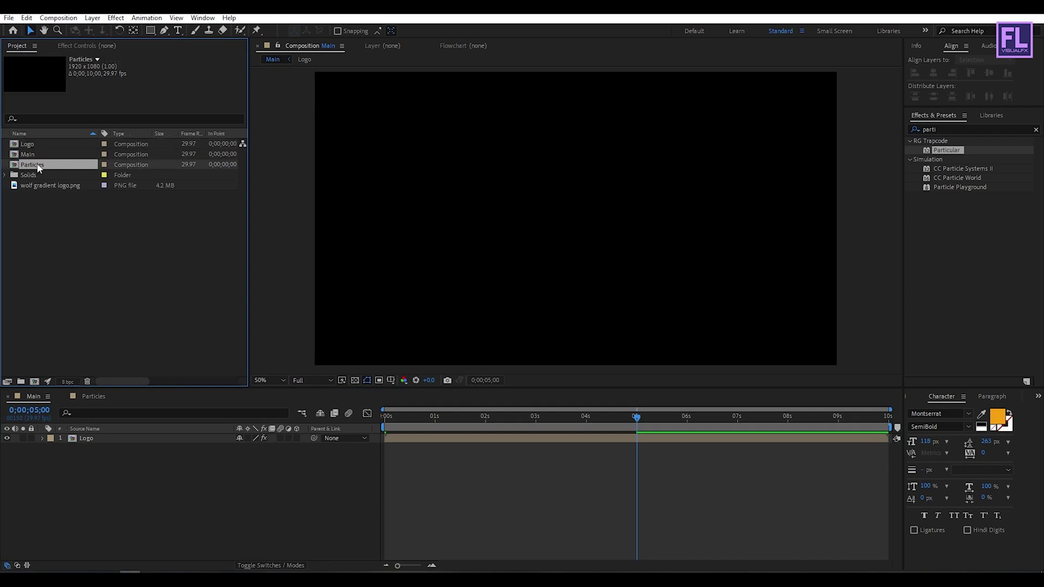
left_click_drag(38, 167, 135, 442)
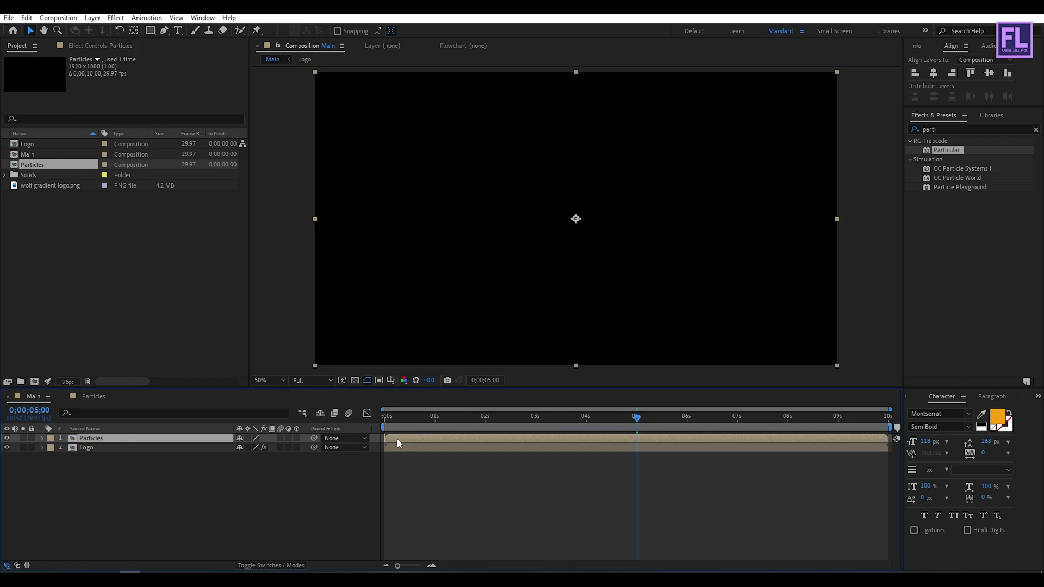
mouse_move(398, 437)
left_mouse_down()
mouse_move(495, 439)
mouse_move(436, 435)
mouse_move(498, 437)
mouse_move(498, 417)
mouse_move(587, 418)
mouse_move(372, 428)
left_mouse_up()
left_click(485, 416)
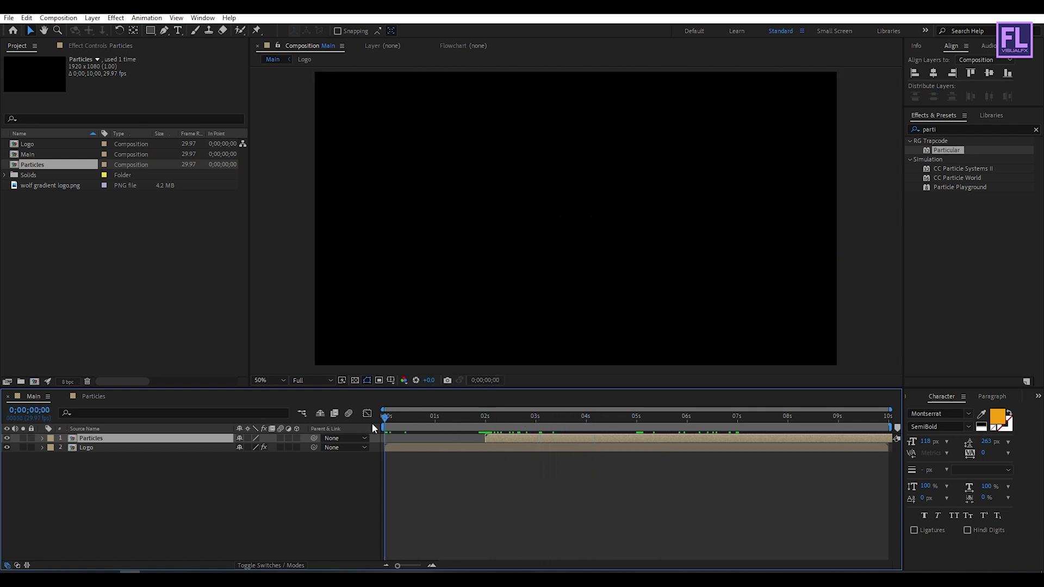
Play back the Main composition and go to about 0;00;05;25 to check the dispersing particles.
key("space")
key("space")
key("space")
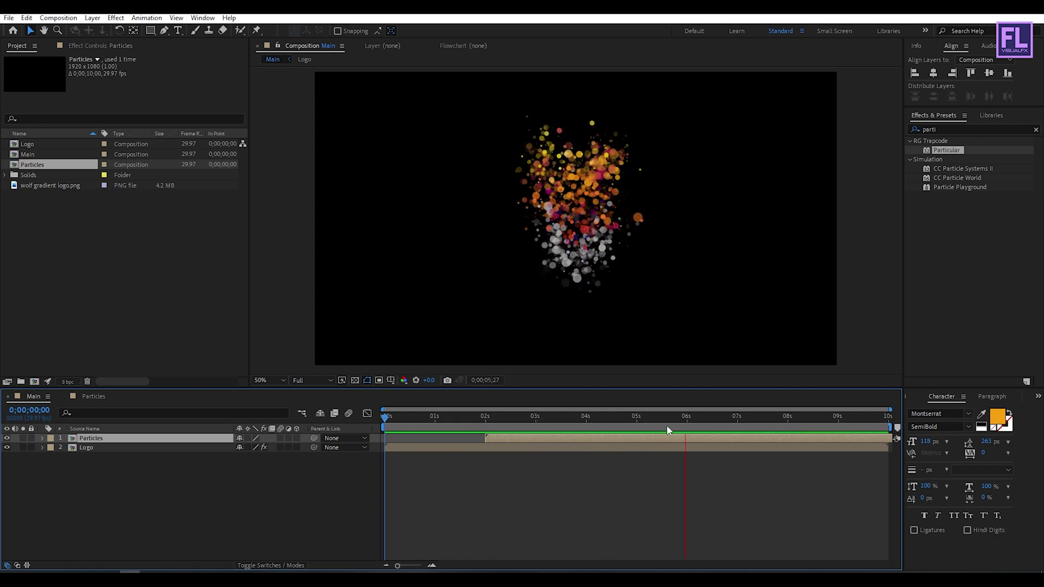
left_click(416, 433)
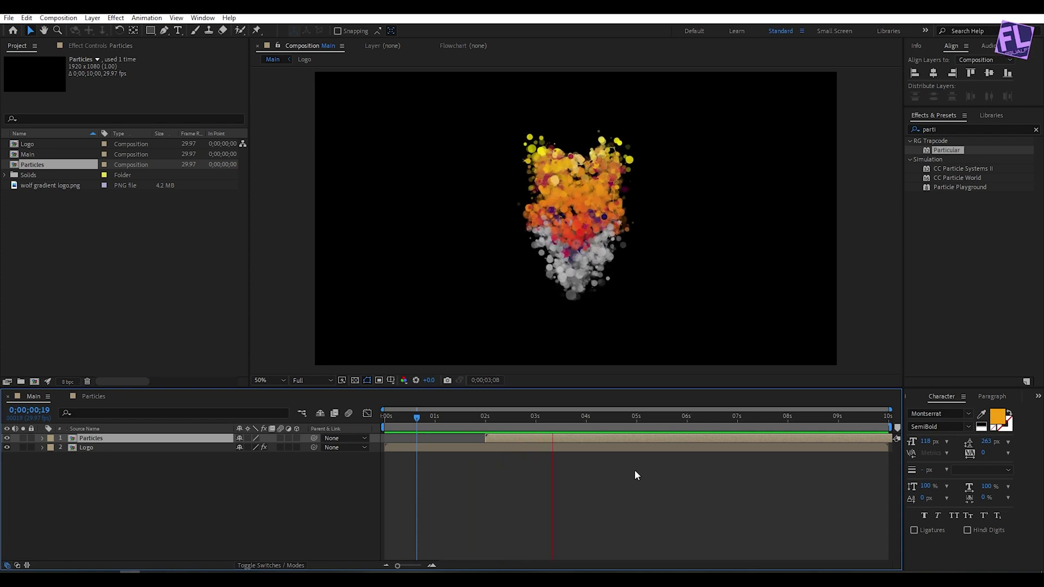
left_click_drag(634, 418, 680, 416)
Add another copy of the Logo composition to Main as the lowest layer.
left_click(148, 295)
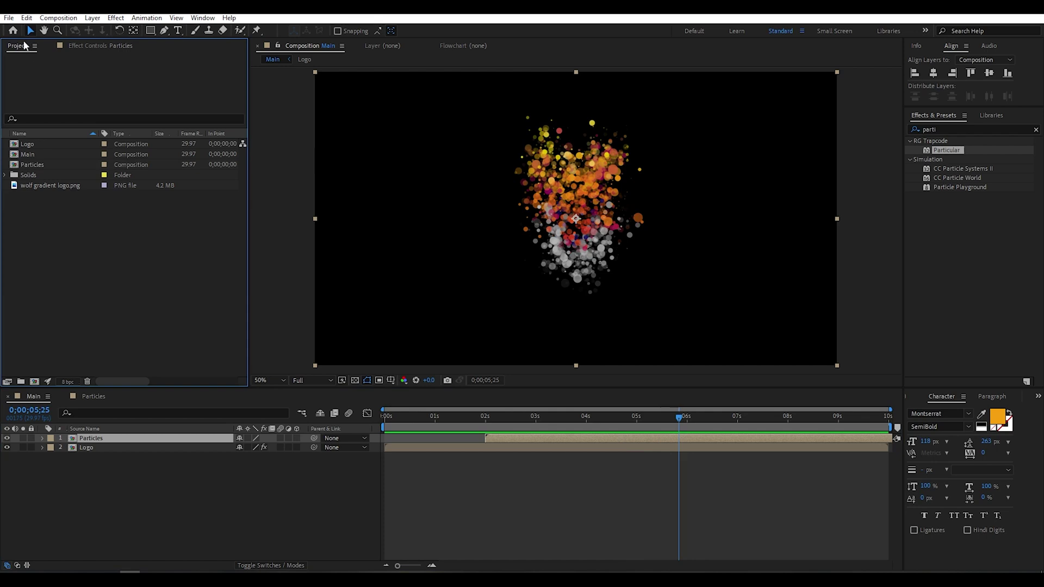
left_click(39, 146)
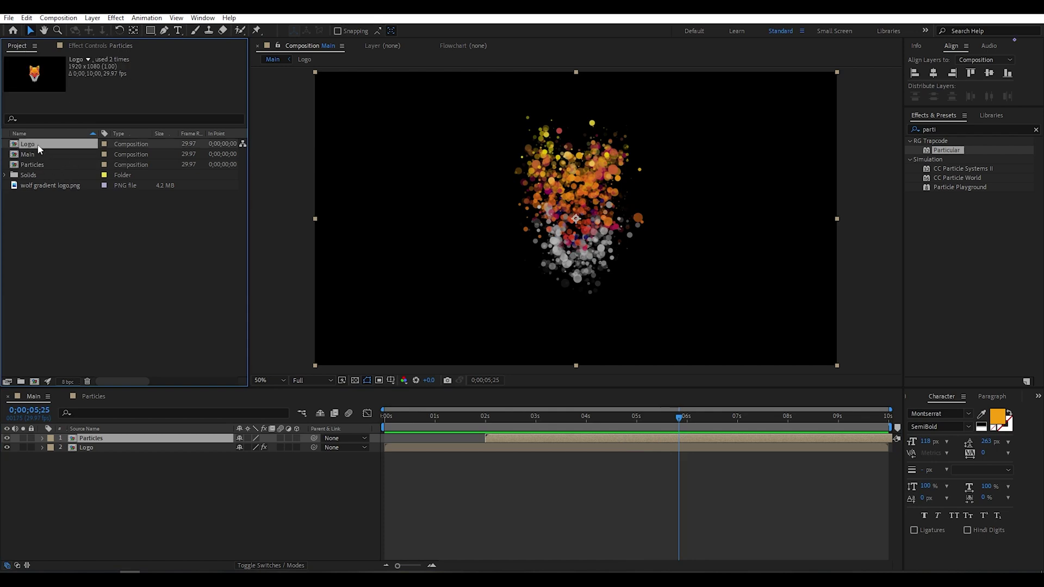
left_click_drag(38, 144, 136, 494)
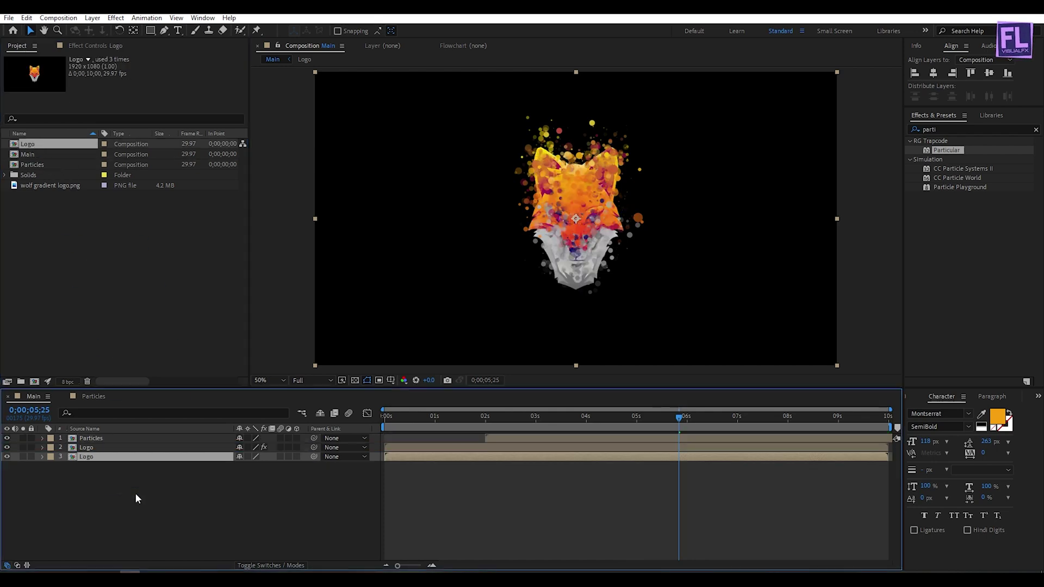
Keyframe the lowest Logo layer's Opacity to 0% at 0;00;04;00 and 100% at 0;00;05;00.
left_click_drag(601, 417, 587, 424)
left_click(108, 469)
left_click(115, 459)
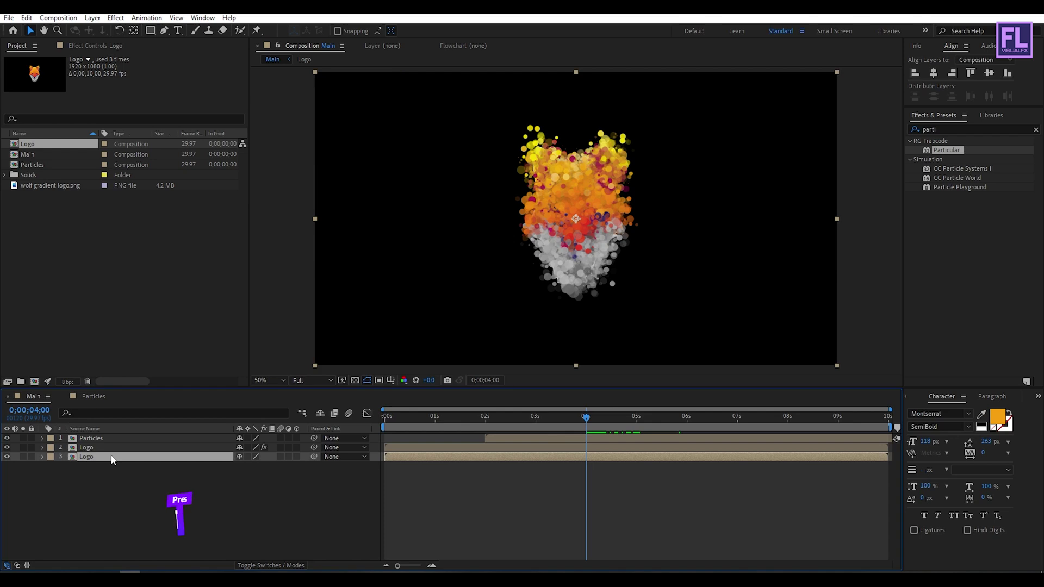
key("t")
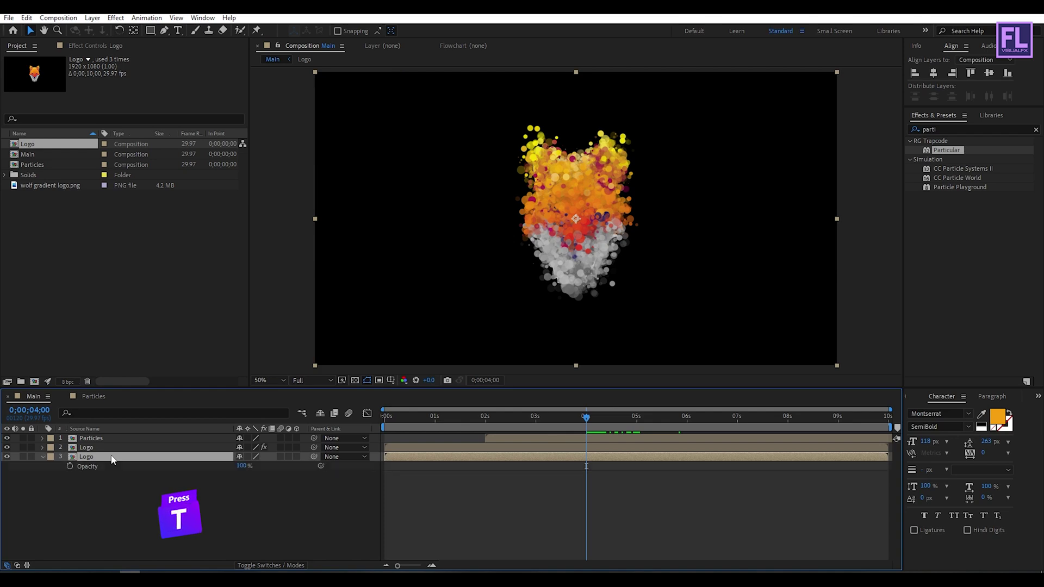
left_click(69, 466)
left_click_drag(245, 469, 101, 480)
left_click_drag(582, 429, 639, 424)
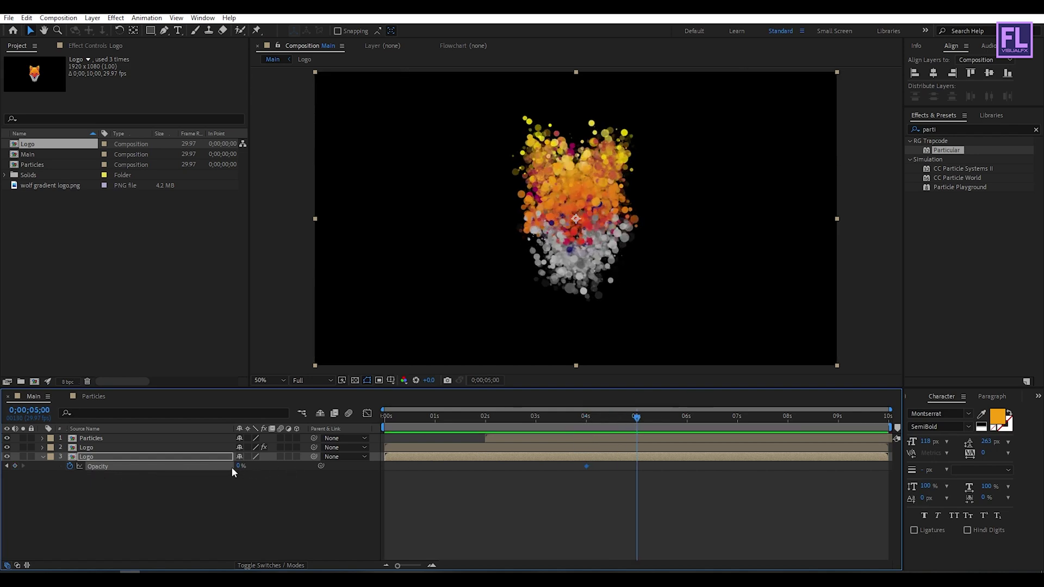
left_click_drag(237, 466, 326, 467)
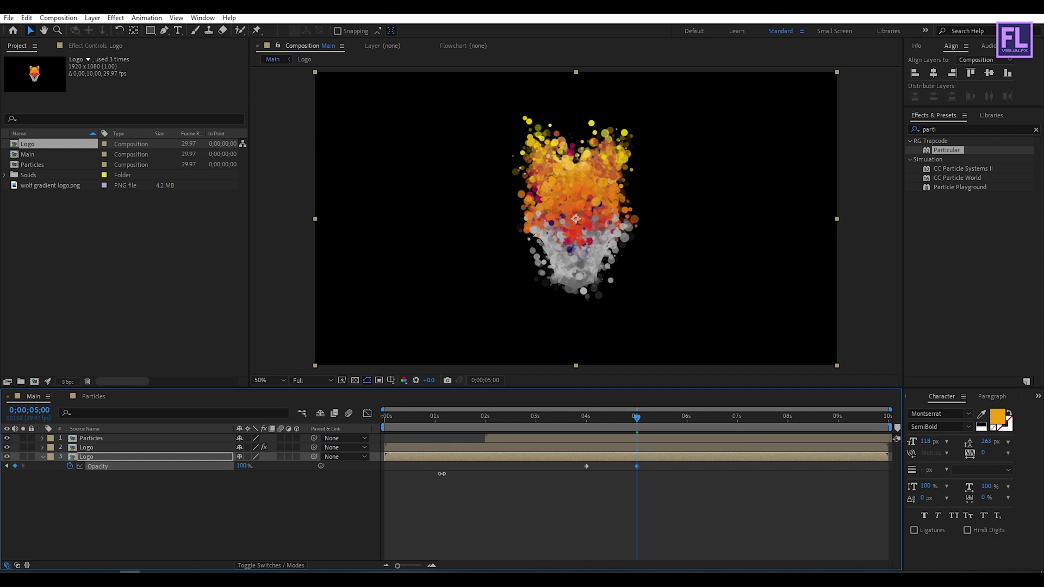
Apply Easy Ease to both Opacity keyframes and preview the animation from 0;00;00;27.
left_click_drag(704, 492, 581, 468)
left_click_drag(627, 425, 430, 422)
key("space")
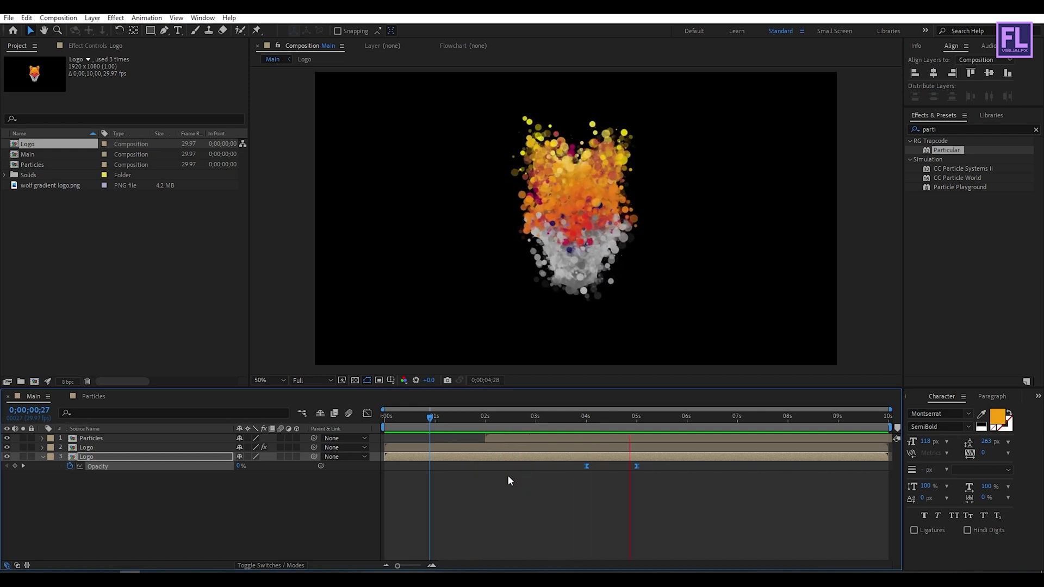
Keyframe the lowest Logo layer's Scale at 100% at 0;00;06;00 and 80% at 0;00;07;00.
left_click_drag(724, 415, 688, 409)
left_click(118, 458)
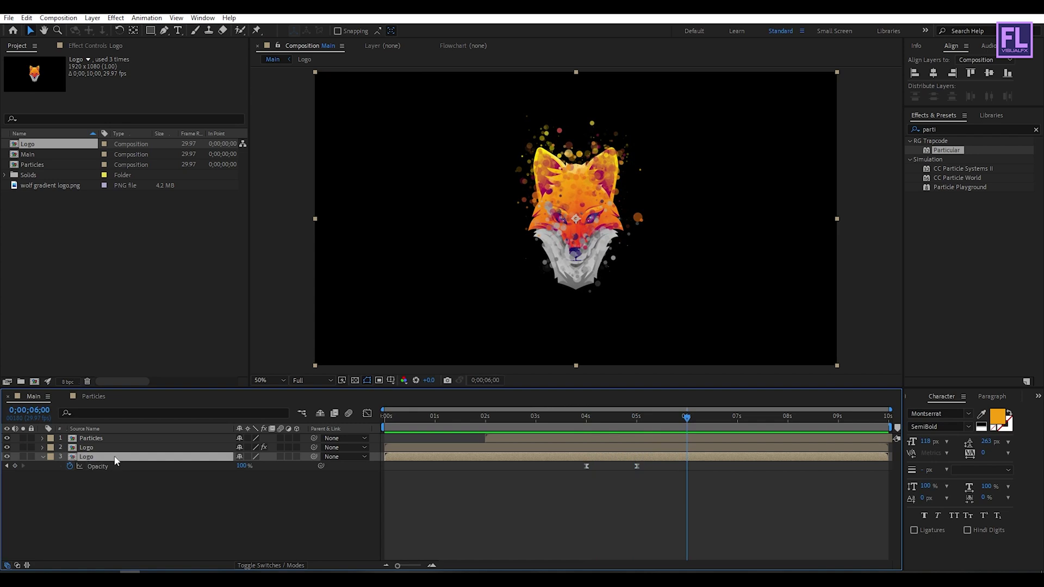
key("s")
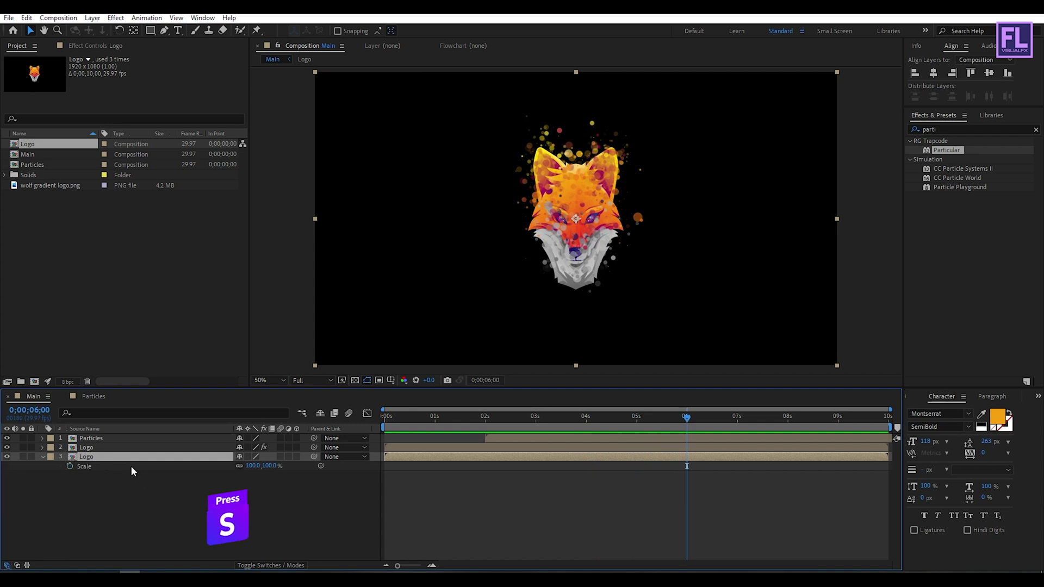
left_click(70, 466)
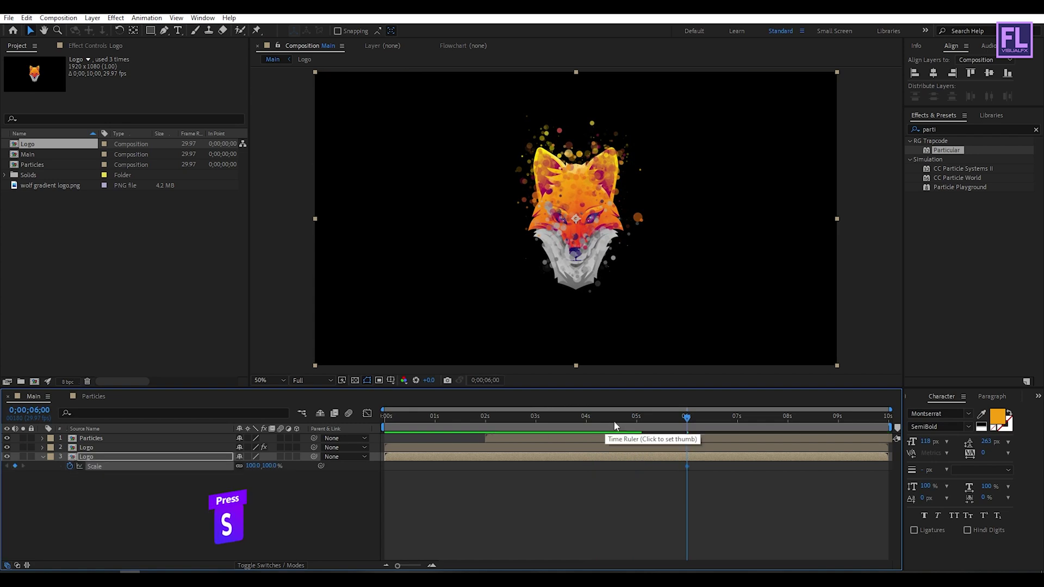
left_click_drag(690, 421, 740, 423)
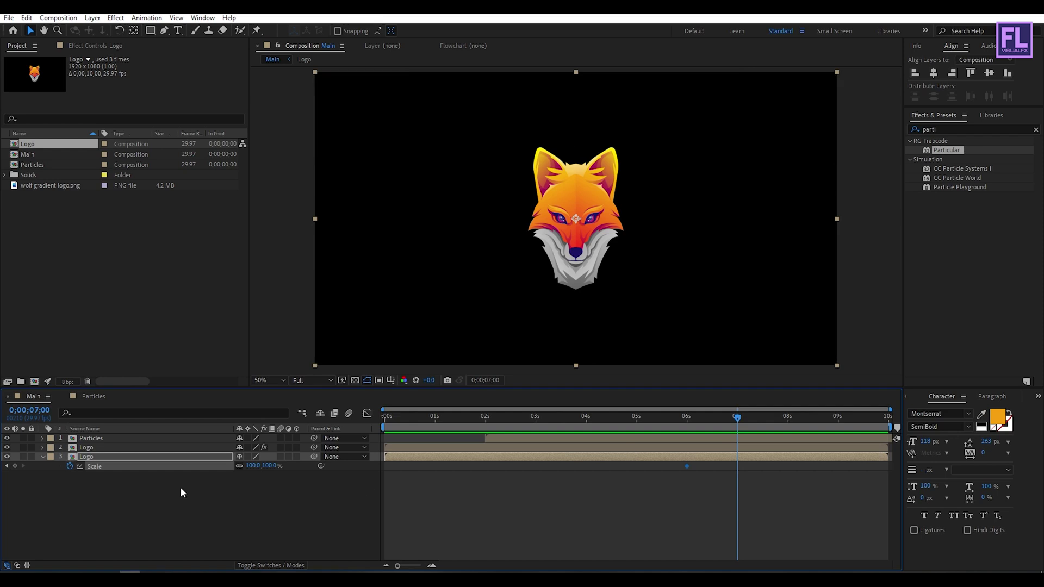
left_click(251, 465)
type("80")
key("Return")
Apply Easy Ease to both Scale keyframes, sharpen their speed curve into a steep mid-point spike, and preview from 0;00;05;19.
left_click(745, 475)
left_click_drag(745, 475, 681, 465)
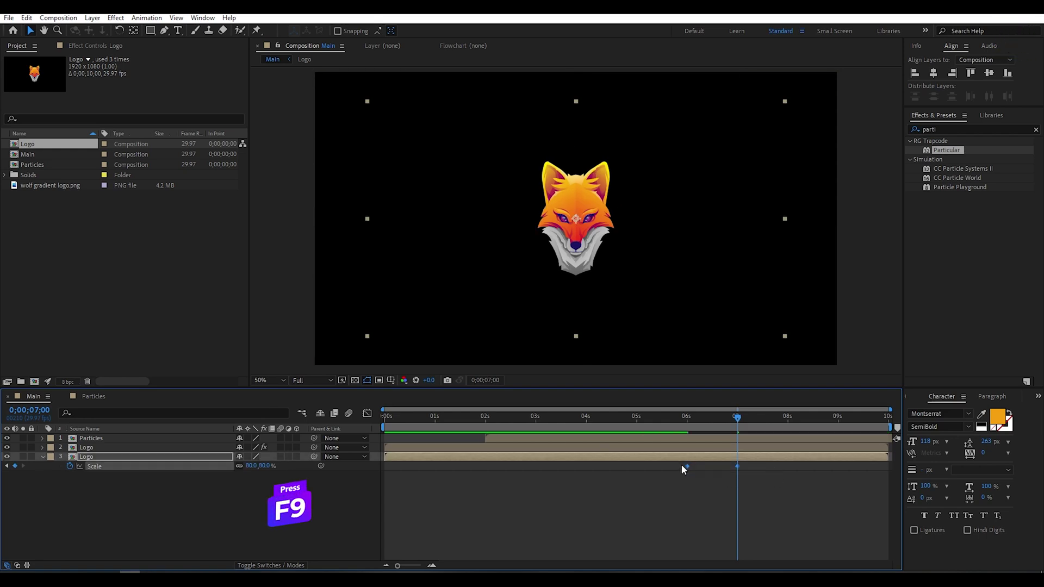
left_click(367, 413)
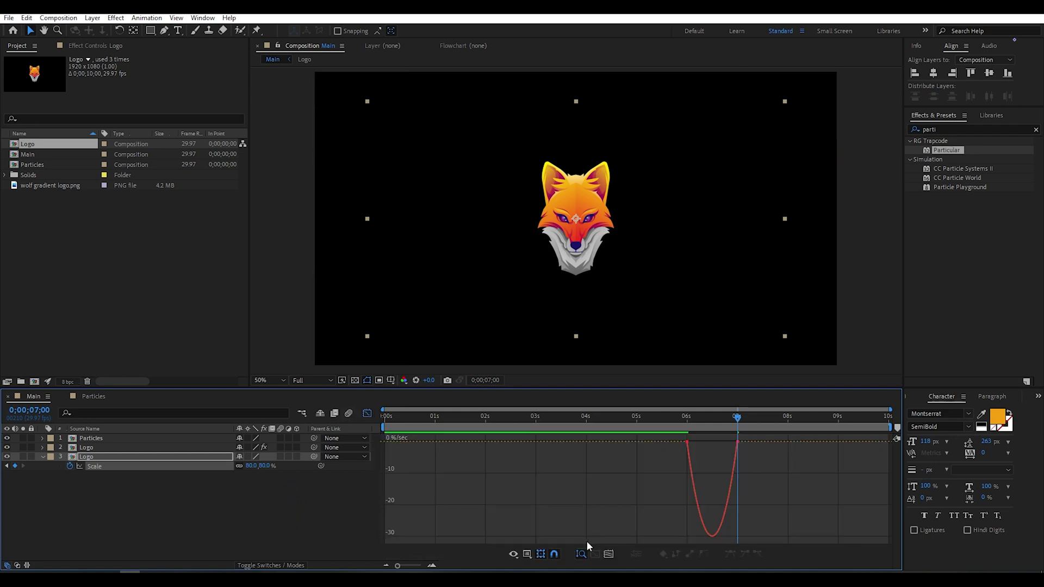
left_click_drag(767, 436, 712, 442)
key("space")
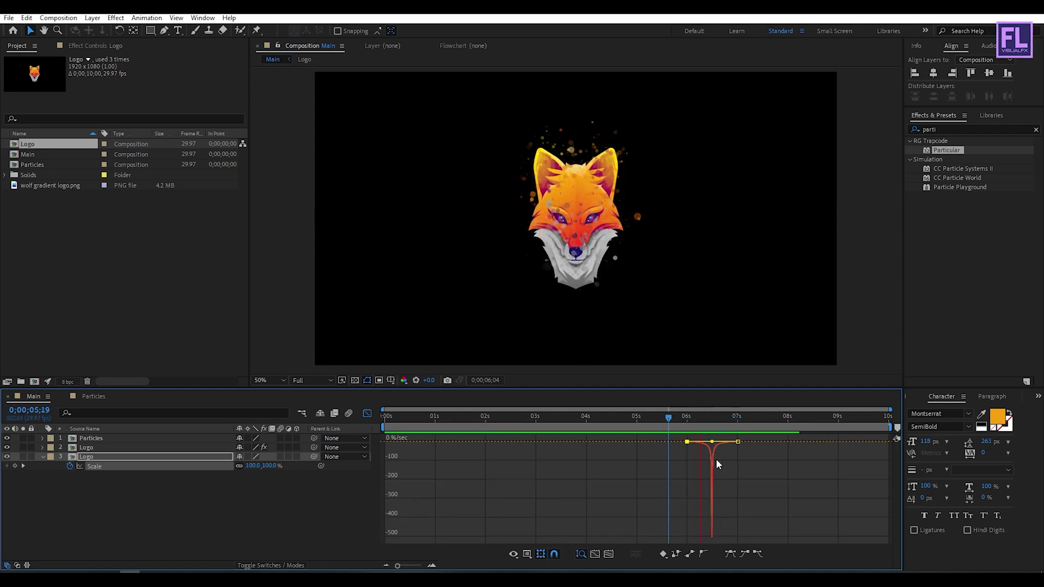
Close the graph editor, collapse the lowest Logo layer's properties, and go to 0;00;07;14.
left_click(746, 425)
left_click_drag(746, 425, 749, 425)
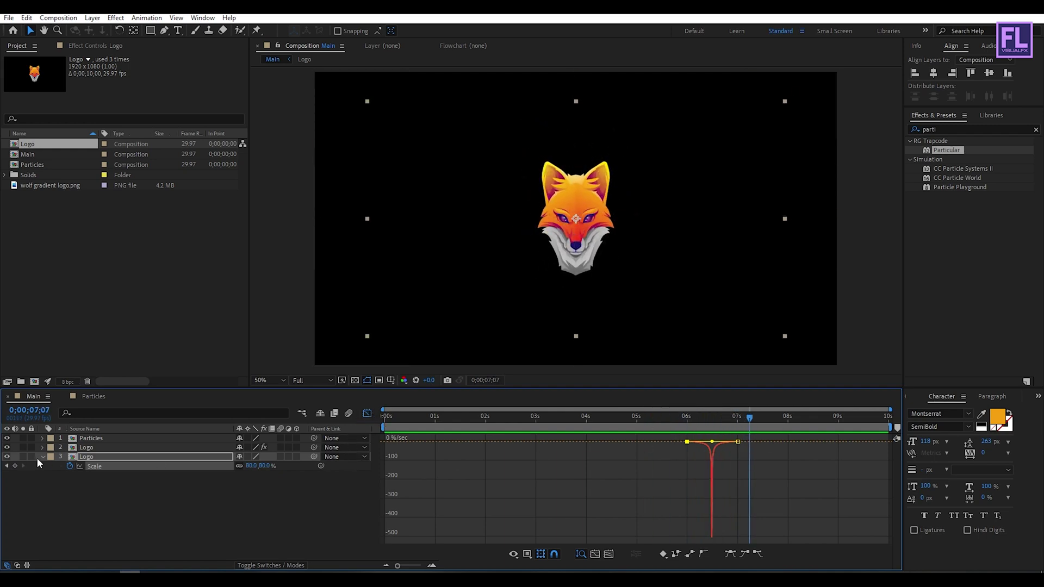
left_click(42, 458)
left_click(368, 413)
left_click(286, 526)
left_click(657, 418)
left_click_drag(674, 423, 761, 417)
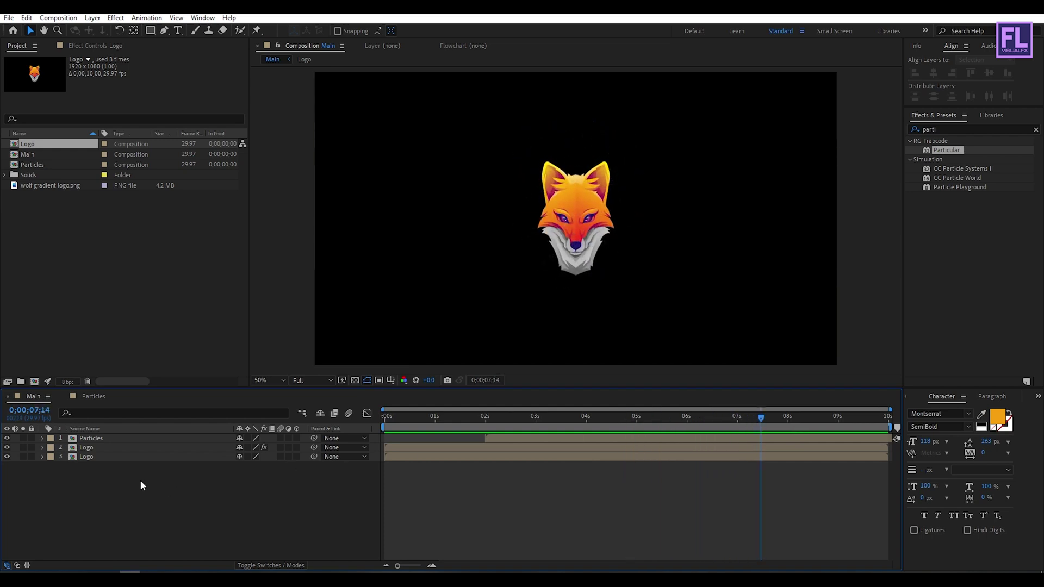
Add a text layer reading "THE Wolf" to the Main composition.
right_click(124, 489)
mouse_move(163, 370)
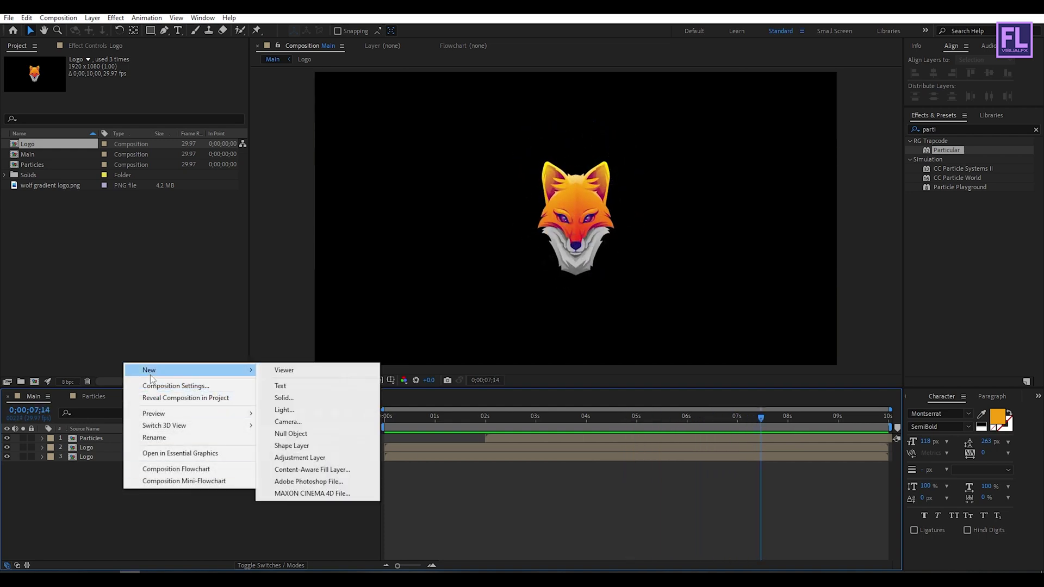
left_click(281, 386)
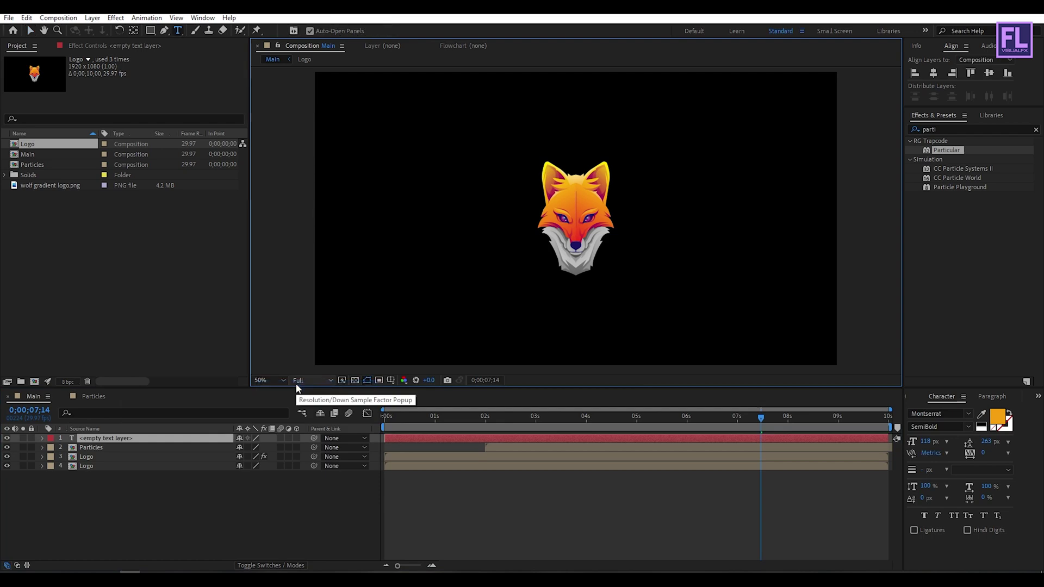
type("THE wo")
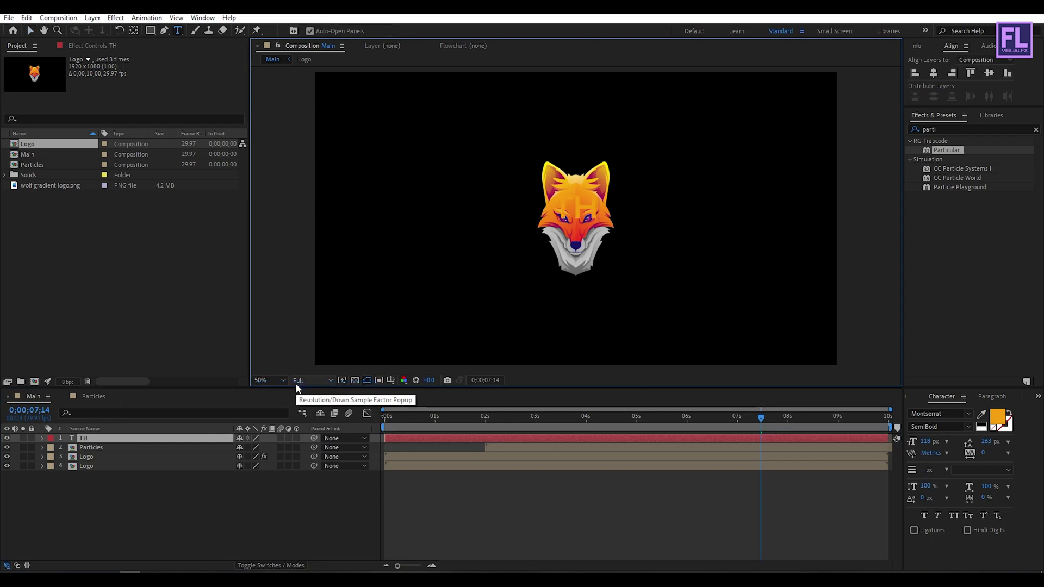
key("BackSpace")
key("BackSpace")
type("Wold")
key("BackSpace")
type("f")
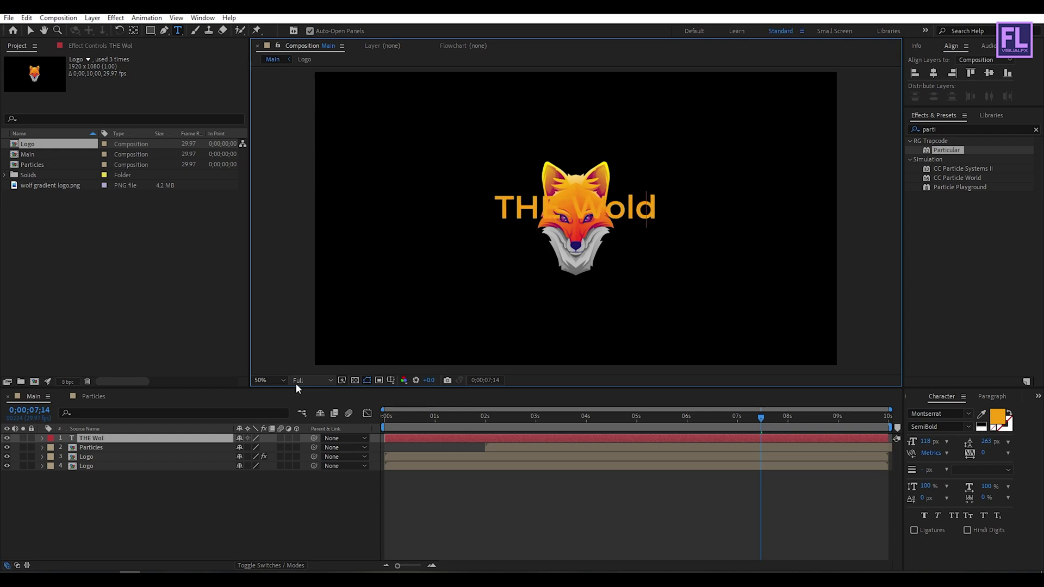
key("KP_Enter")
Scale down the "THE Wolf" text to fit under the logo and centre it just below the wolf's chin.
key("v")
left_click_drag(654, 194, 593, 288)
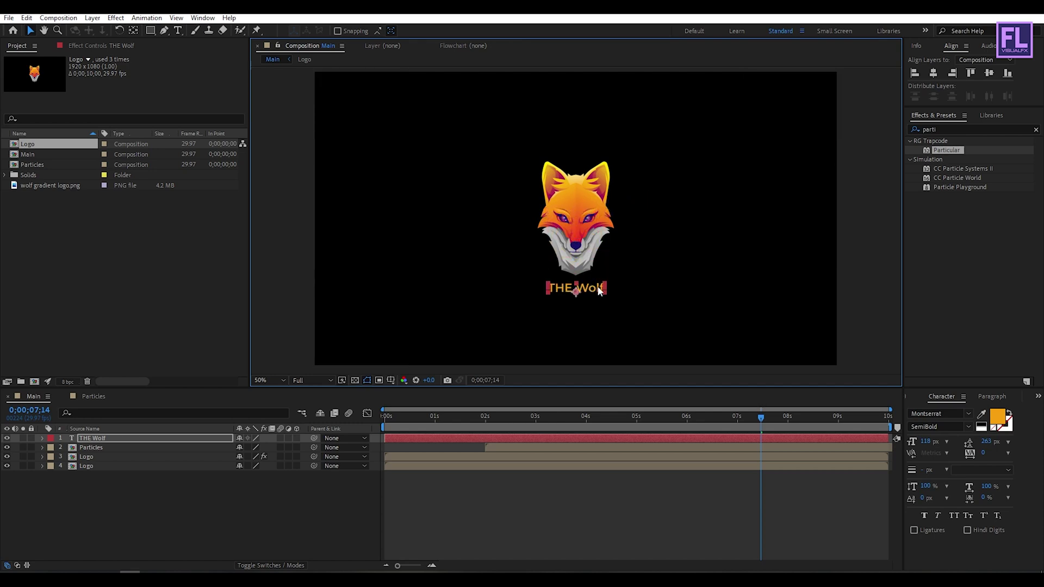
left_click_drag(605, 284, 600, 284)
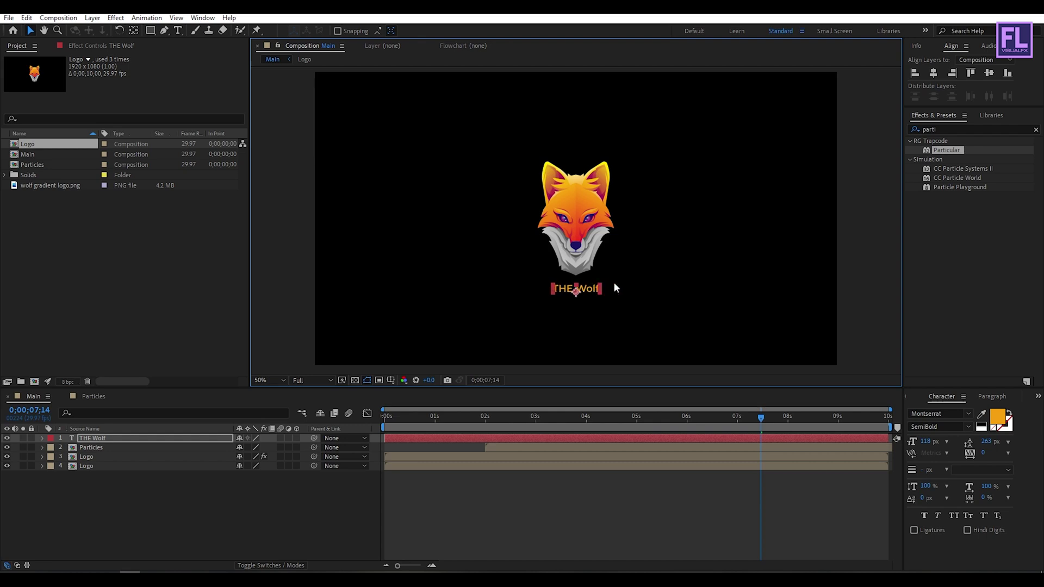
left_click(872, 257)
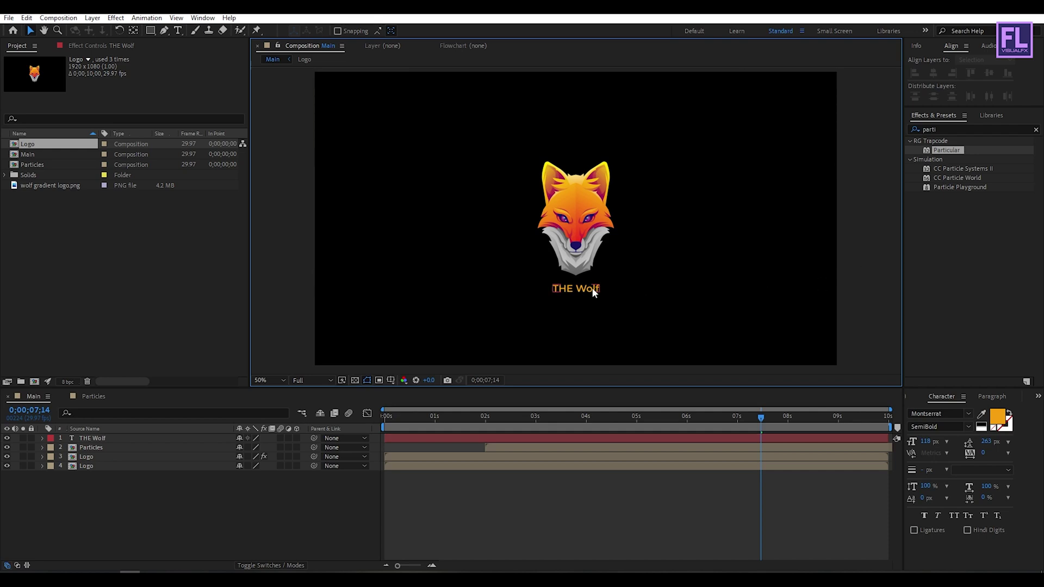
At 0;00;07;00, keyframe the text's Opacity at 0% and its Position lowered to about 960, 858.
left_click_drag(762, 425, 738, 417)
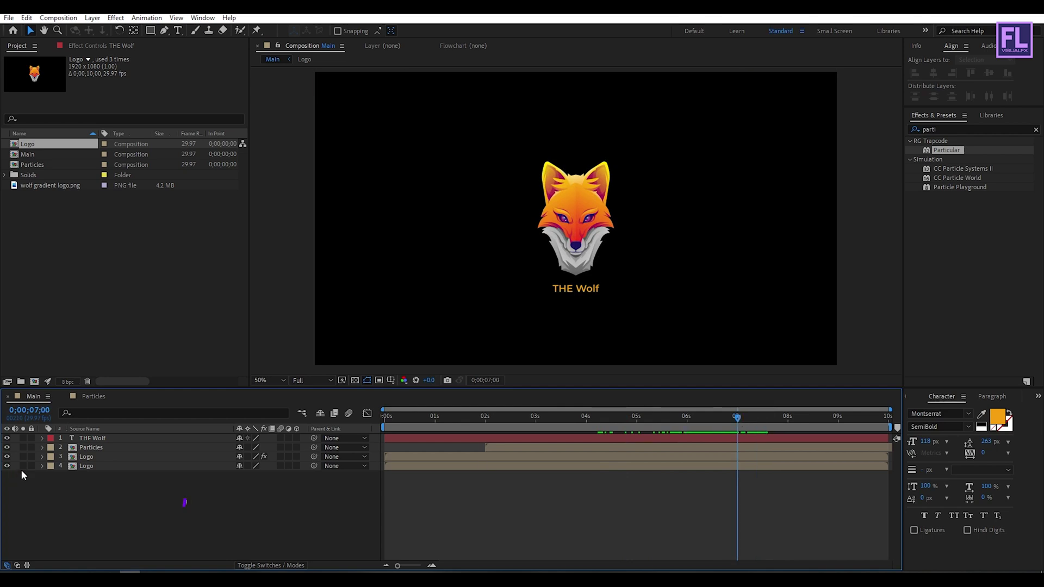
left_click(102, 438)
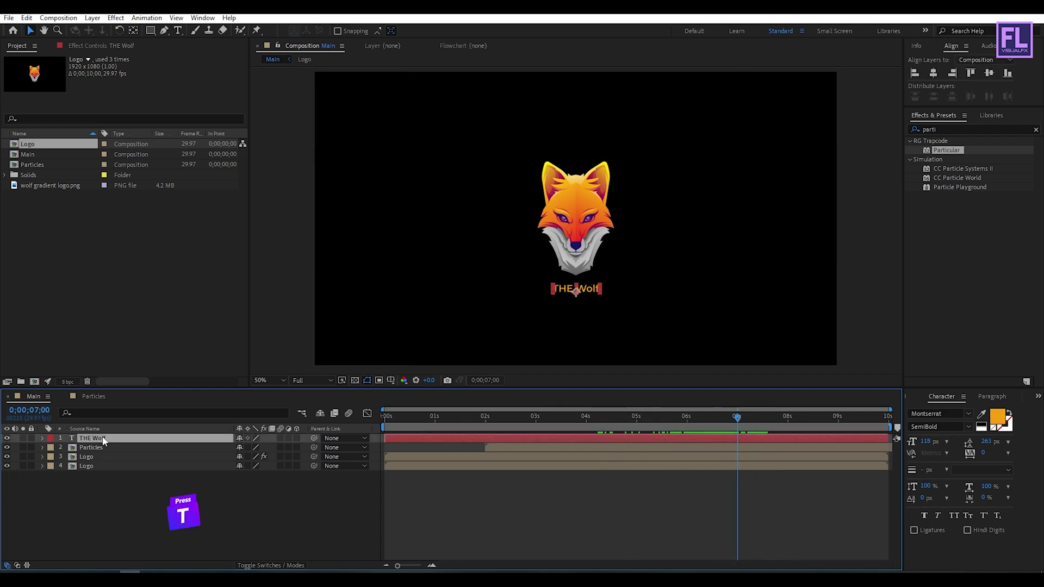
key("t")
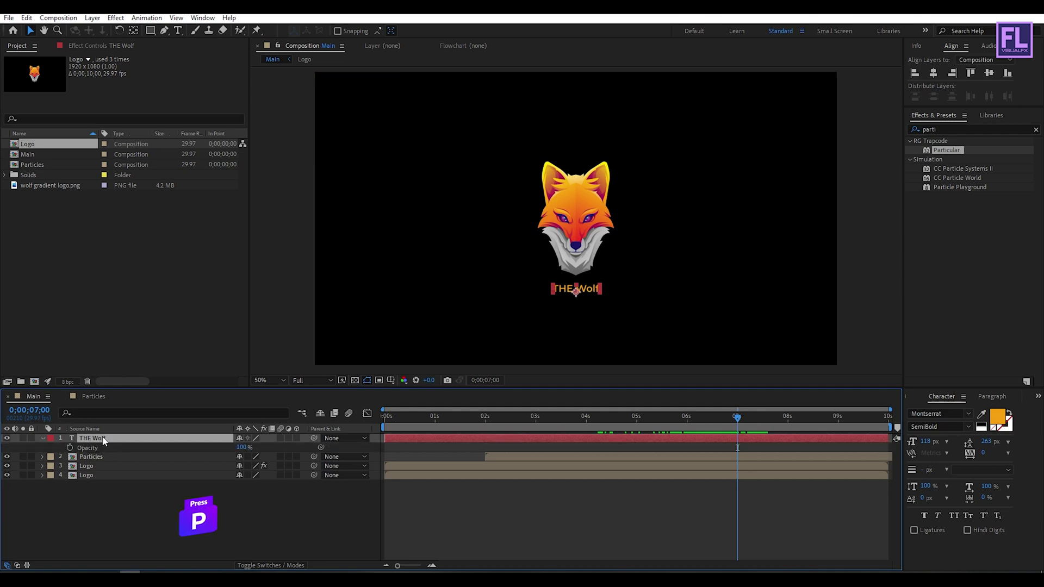
key("shift+p")
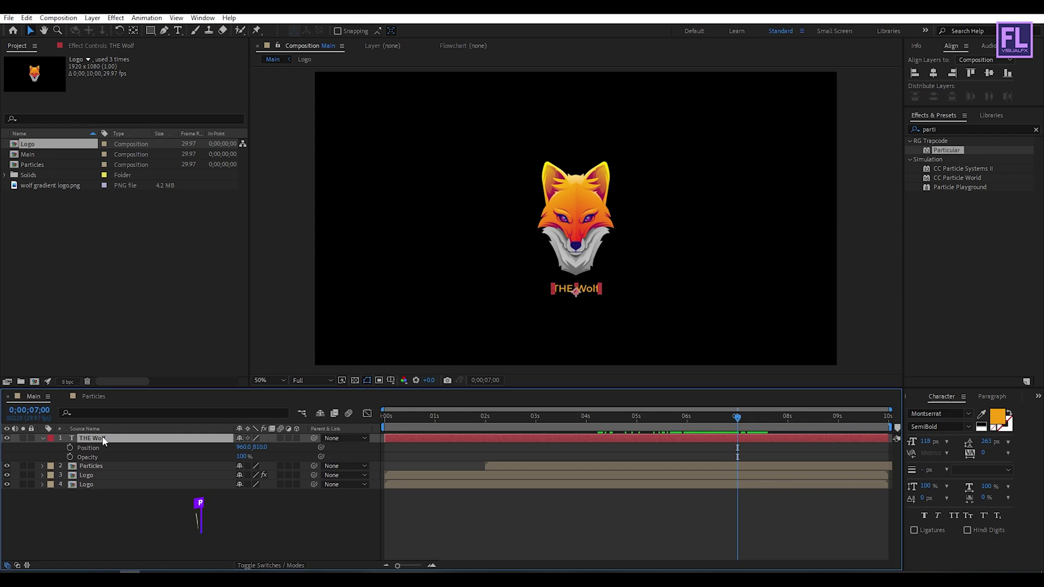
left_click(69, 447)
left_click(69, 457)
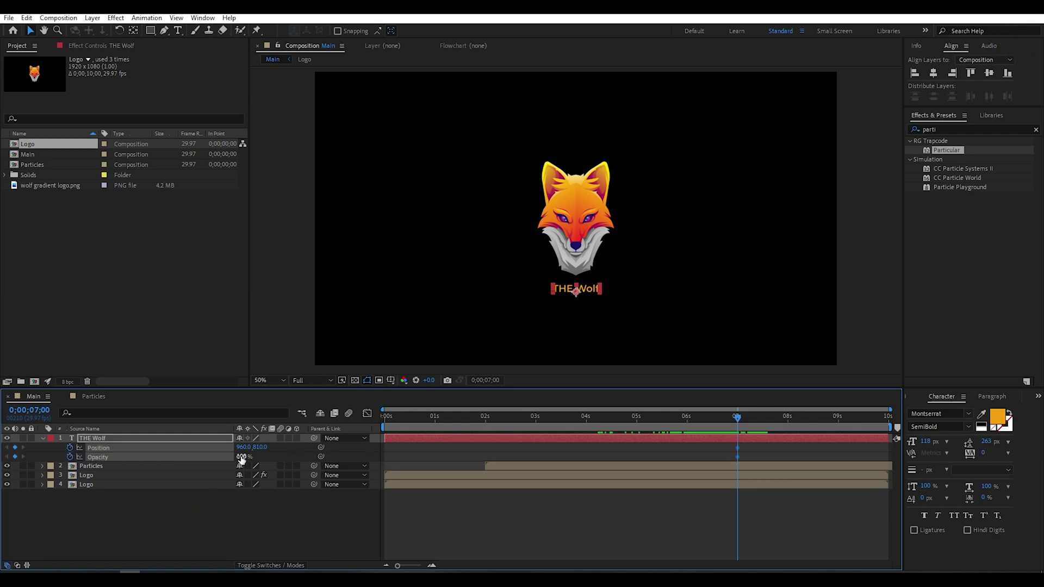
left_click_drag(241, 457, 215, 458)
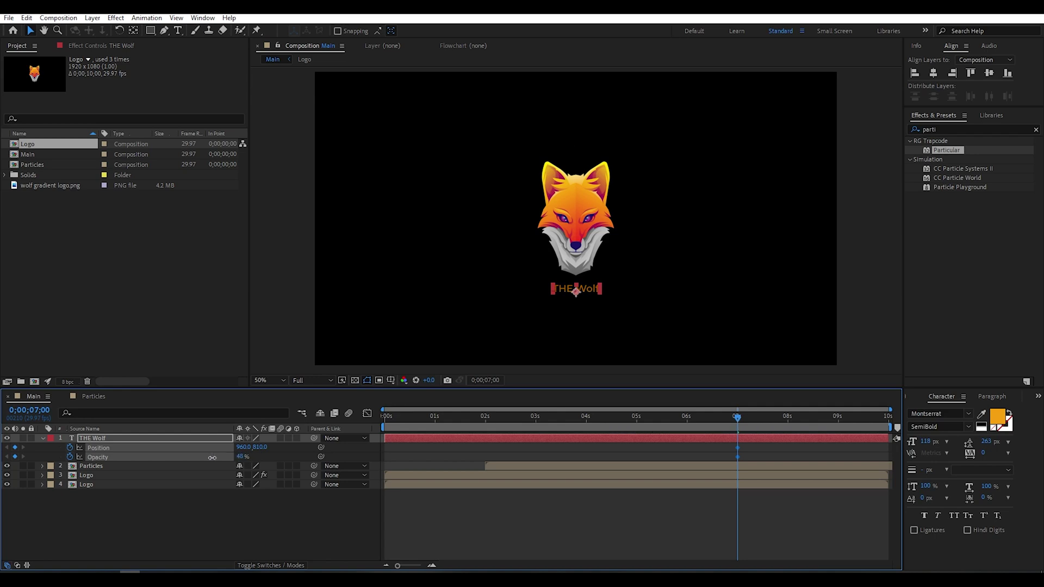
left_click(590, 291)
left_click_drag(590, 291, 591, 294)
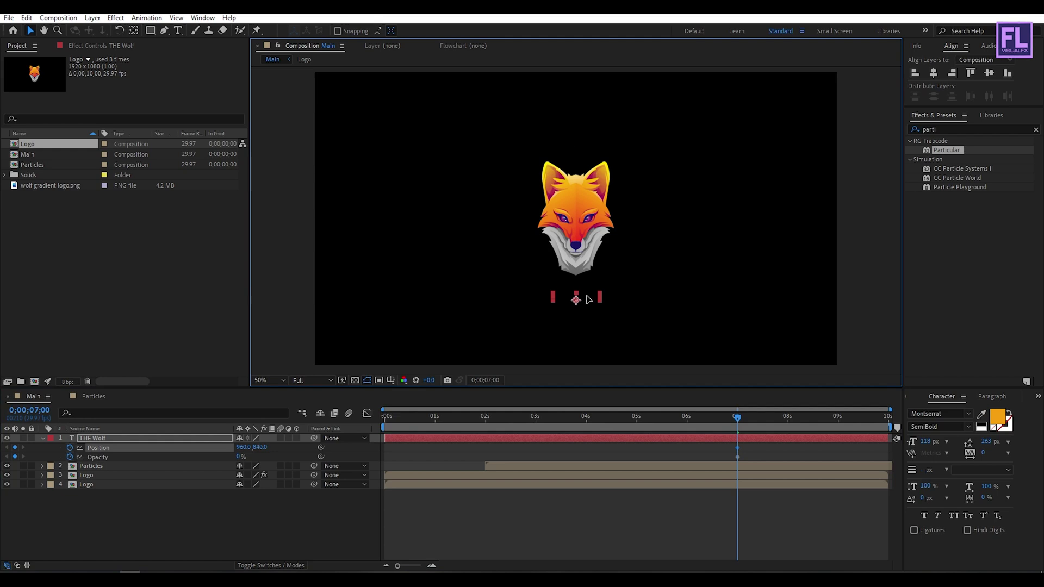
At 0;00;08;00, set the text's Opacity to 100% and raise its Position to about 960, 800.
left_click_drag(737, 416, 789, 424)
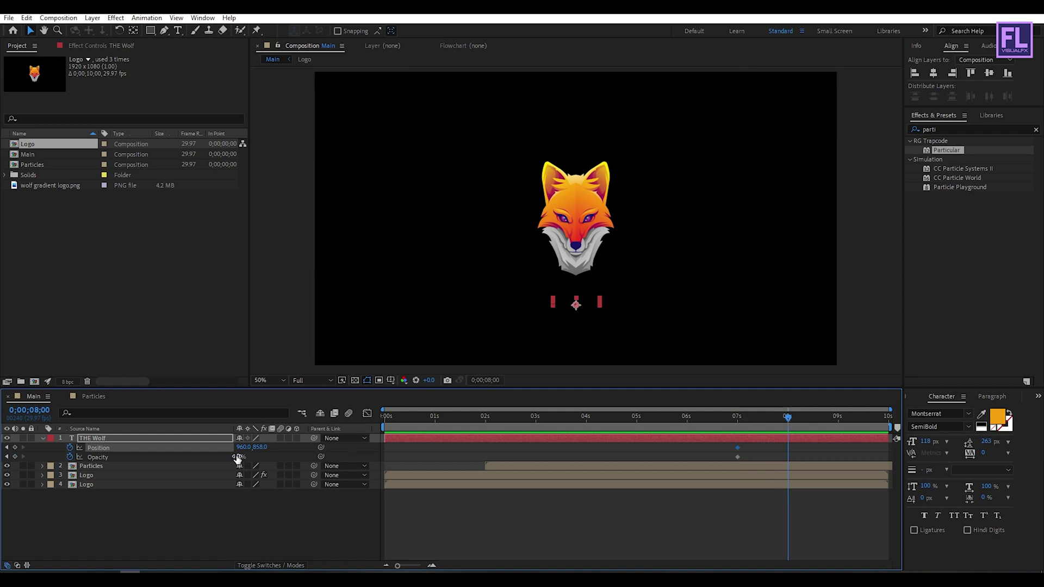
left_click_drag(237, 457, 384, 454)
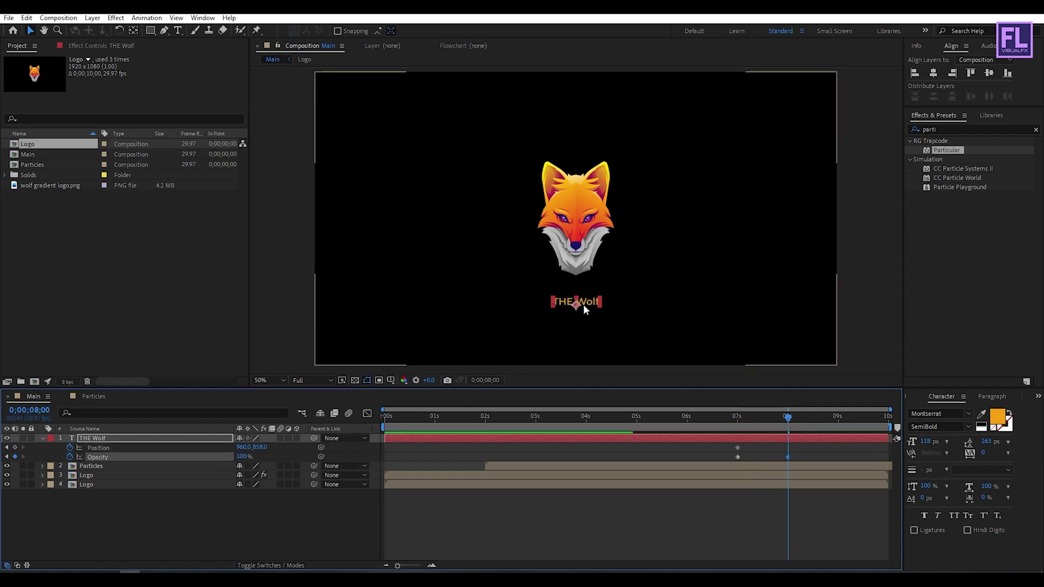
left_click_drag(591, 305, 588, 287)
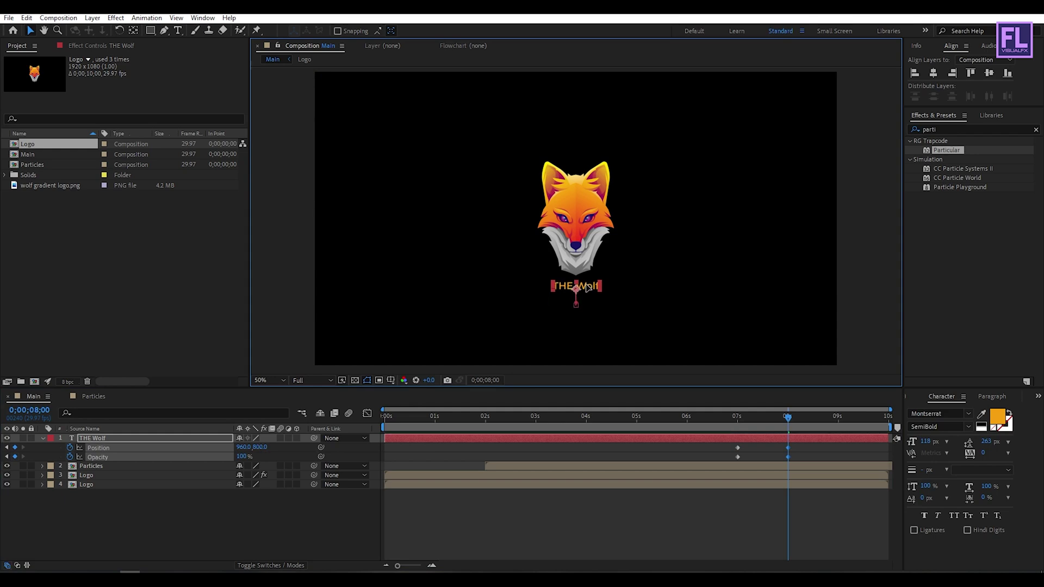
Apply Easy Ease to the text's Position and Opacity keyframes, strengthen the easing in their speed curves, and preview from 0;00;05;18.
left_click_drag(827, 445, 722, 461)
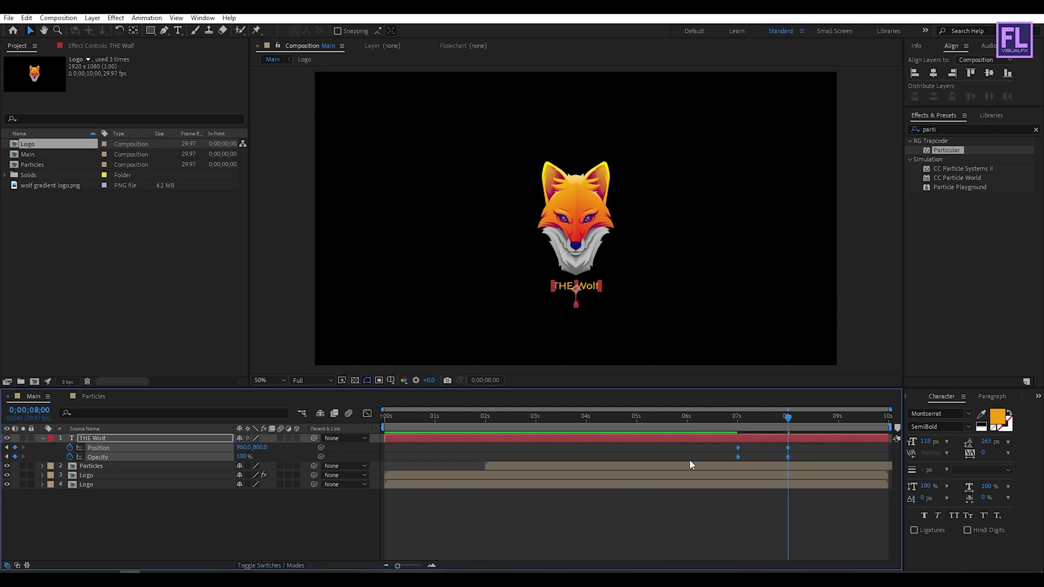
key("F9")
left_click(365, 416)
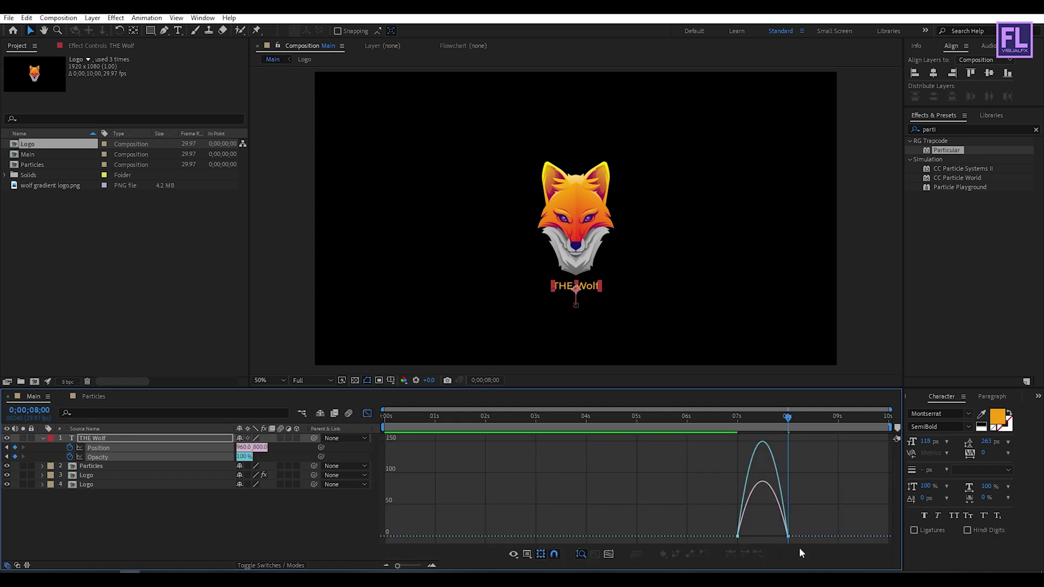
left_click_drag(781, 533, 739, 533)
left_click(367, 414)
left_click_drag(789, 417, 667, 413)
key("space")
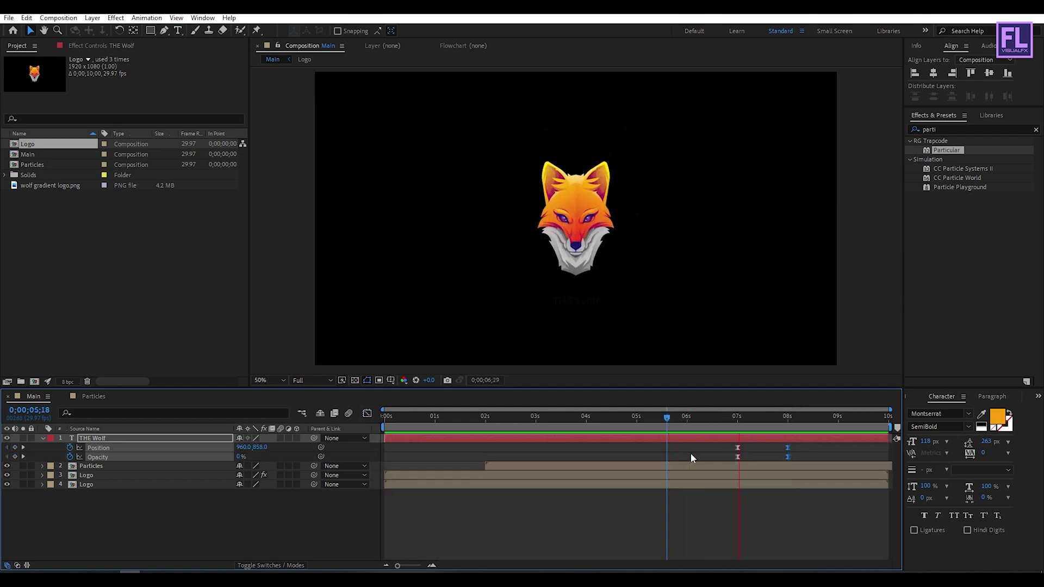
key("space")
Shift the "THE Wolf" layer about 13 frames earlier, extend its end to the composition's end, and preview the timing.
left_click_drag(746, 438, 670, 417)
left_click(705, 419)
key("space")
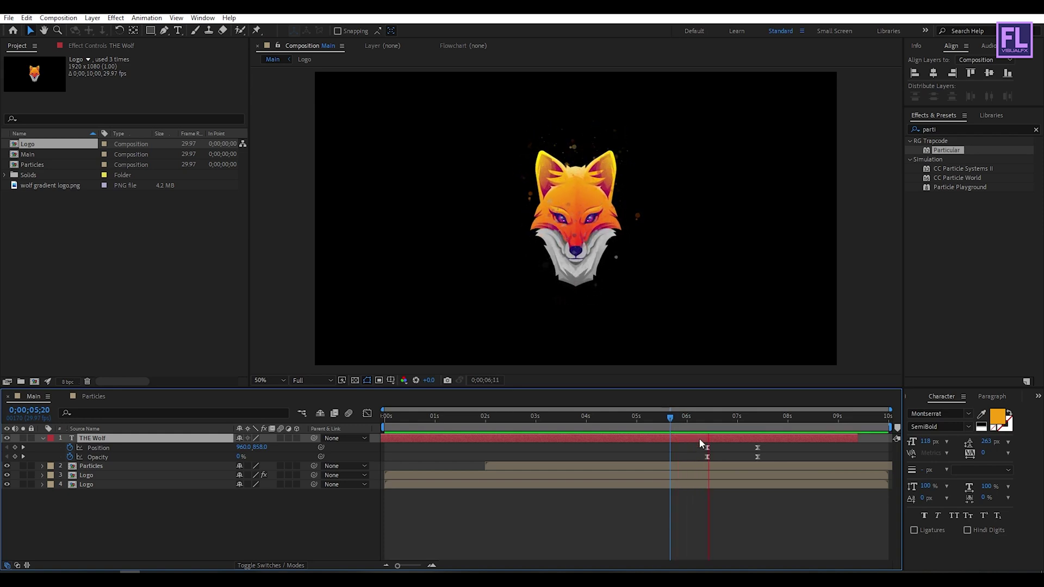
left_click_drag(721, 439, 730, 438)
left_click_drag(871, 441, 895, 440)
left_click(684, 418)
key("space")
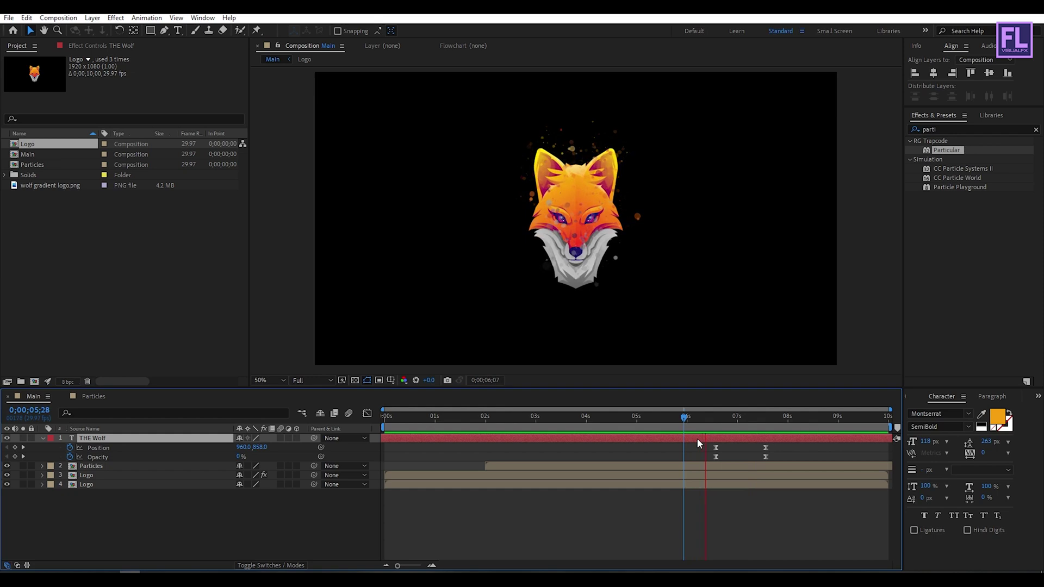
left_click(656, 426)
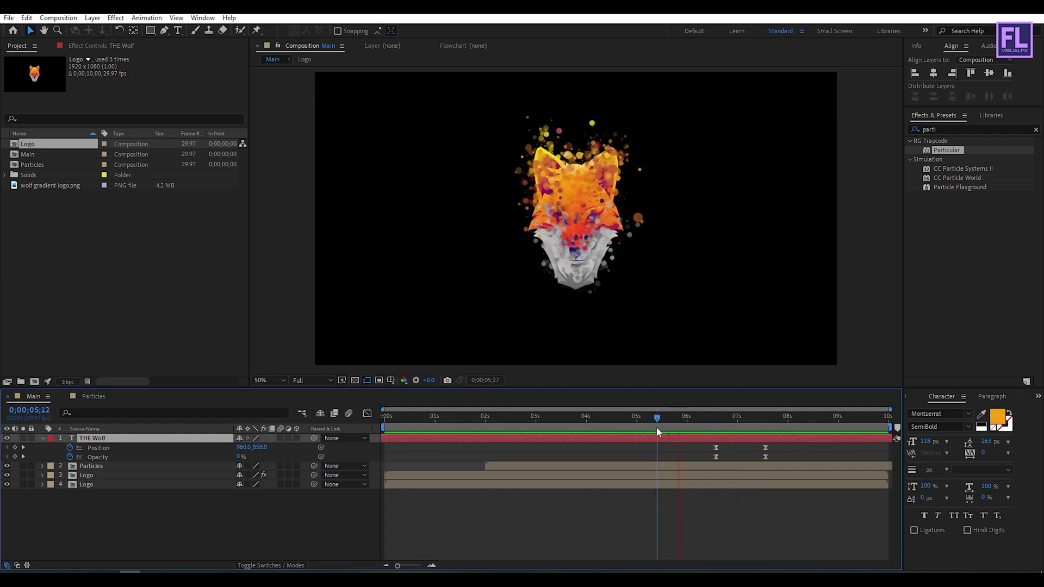
key("space")
End the work area at 0;00;08;01 and return to the start of the composition.
left_click_drag(774, 418, 790, 434)
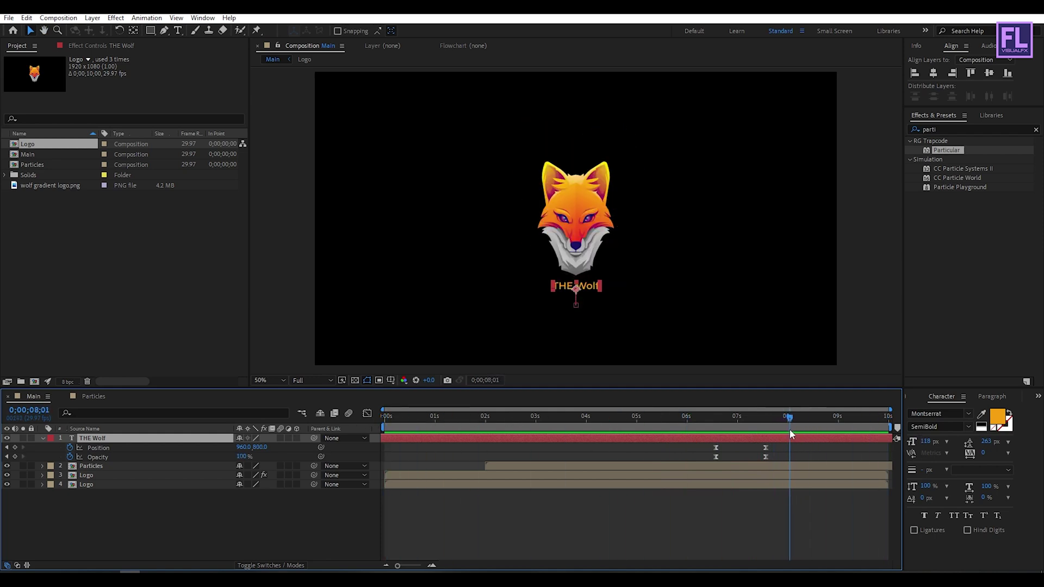
key("n")
key("Home")
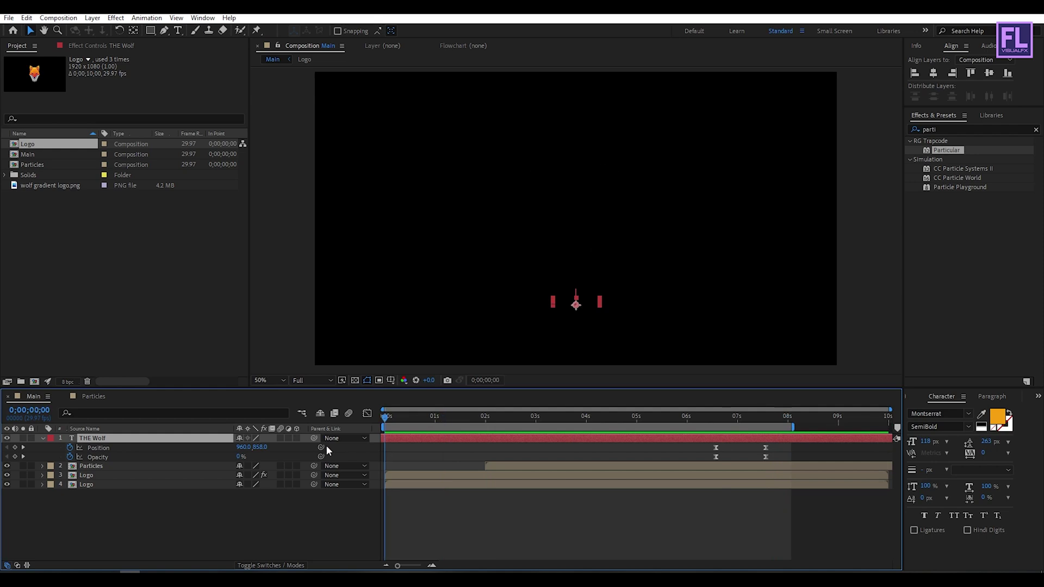
Maximize the composition viewer, keep Full resolution, fit the frame to the view, and play the animation from the start.
key("grave")
key("slash")
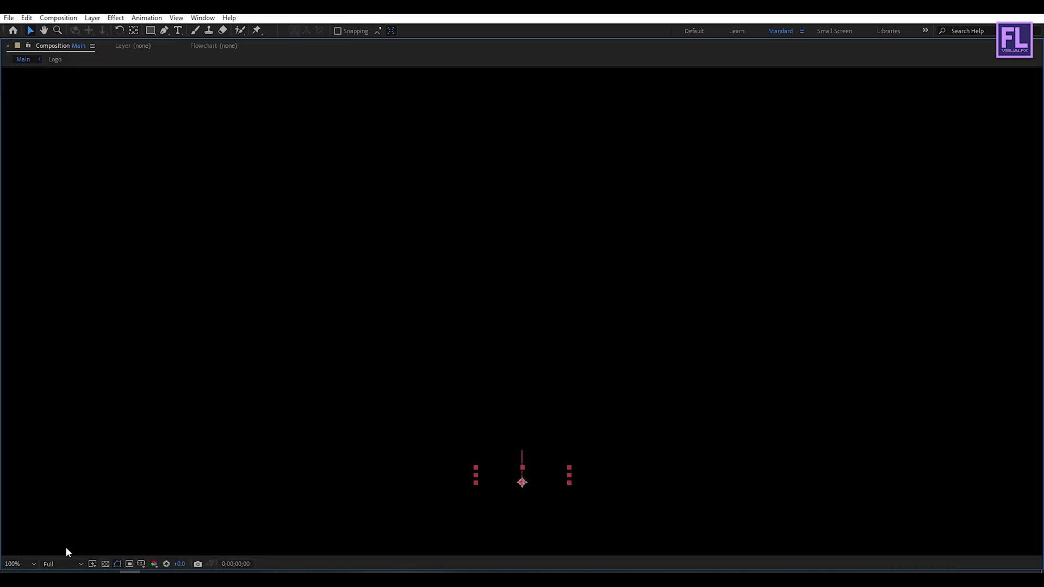
left_click(63, 564)
left_click(59, 504)
left_click(23, 568)
left_click(37, 370)
key("space")
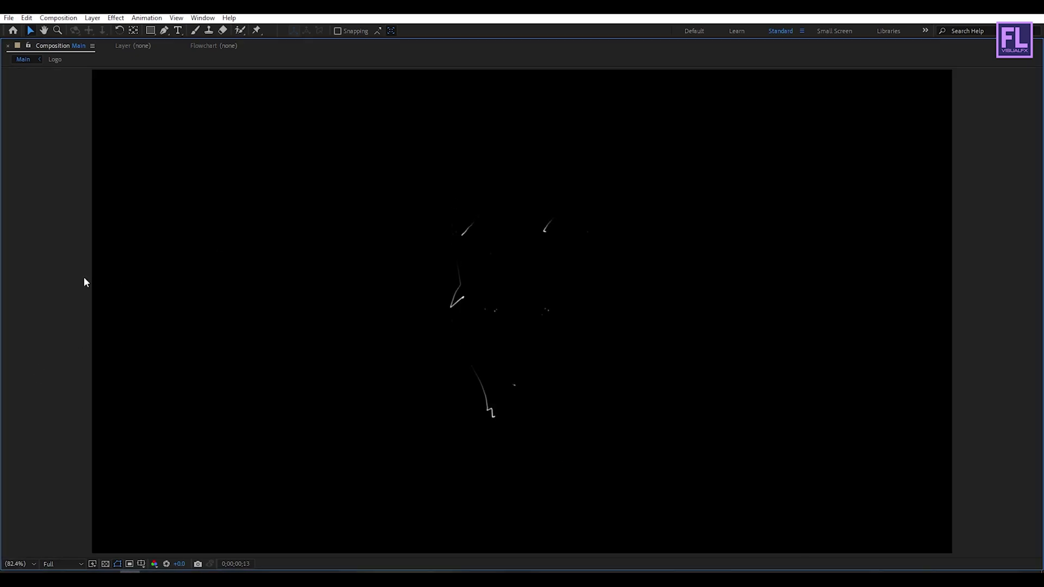